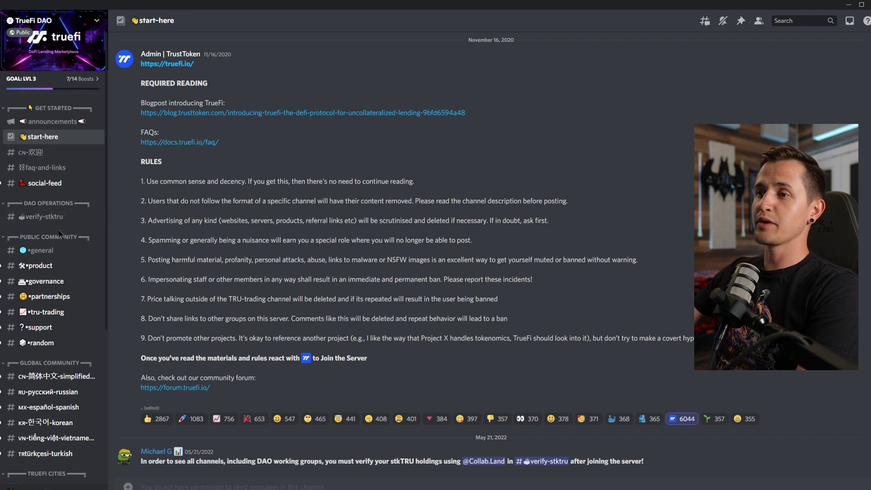
# Open #verify-stktru and follow Collab.Land's one-time wallet-connect link out of Discord.
pyautogui.click(52, 218)
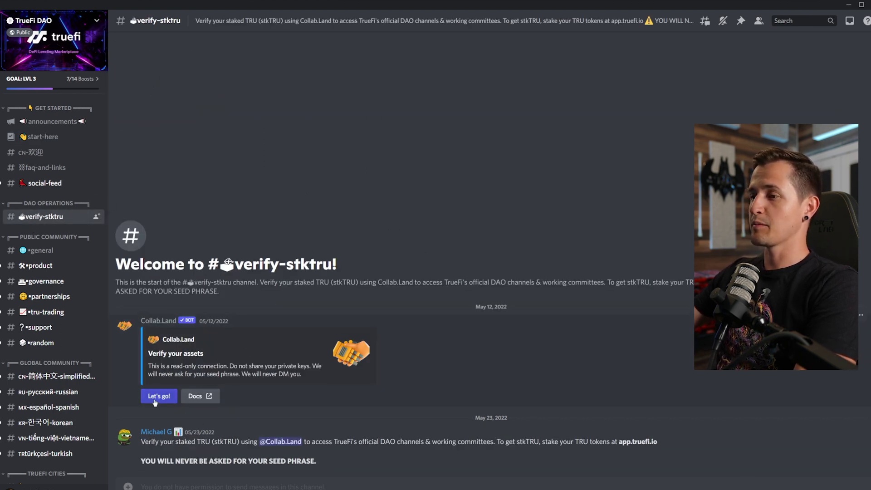
pyautogui.click(154, 402)
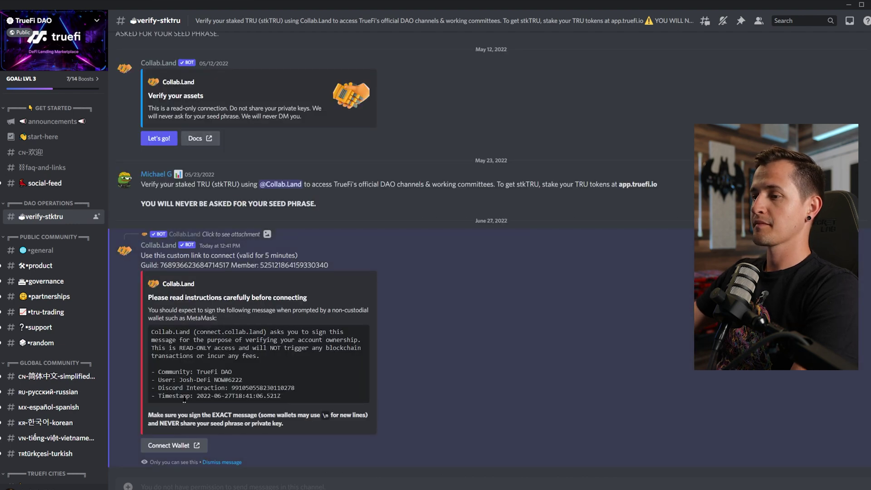
pyautogui.click(183, 445)
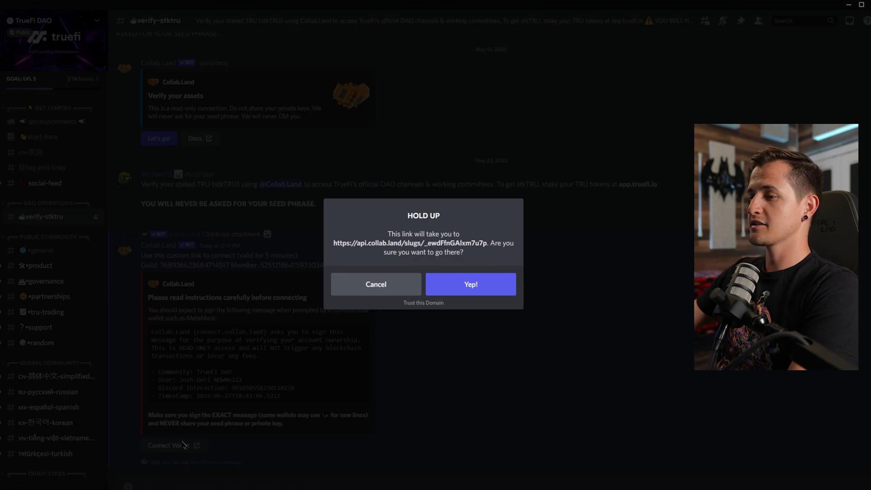
pyautogui.click(466, 278)
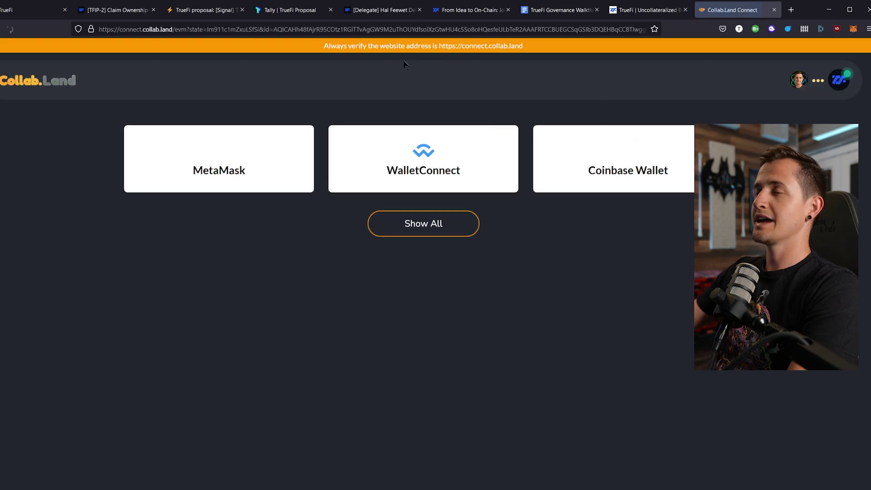
# Connect the MetaMask wallet on Collab.Land, then return to Discord.
pyautogui.click(212, 151)
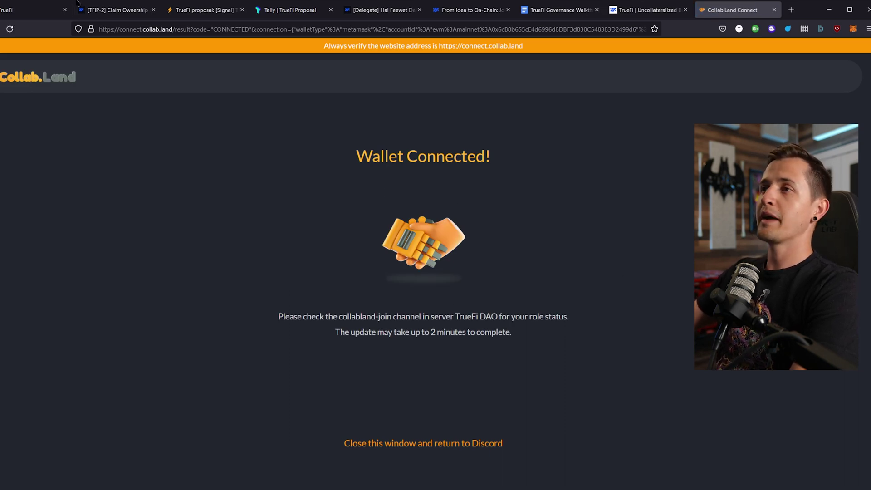
pyautogui.hotkey('alt', 'Tab')
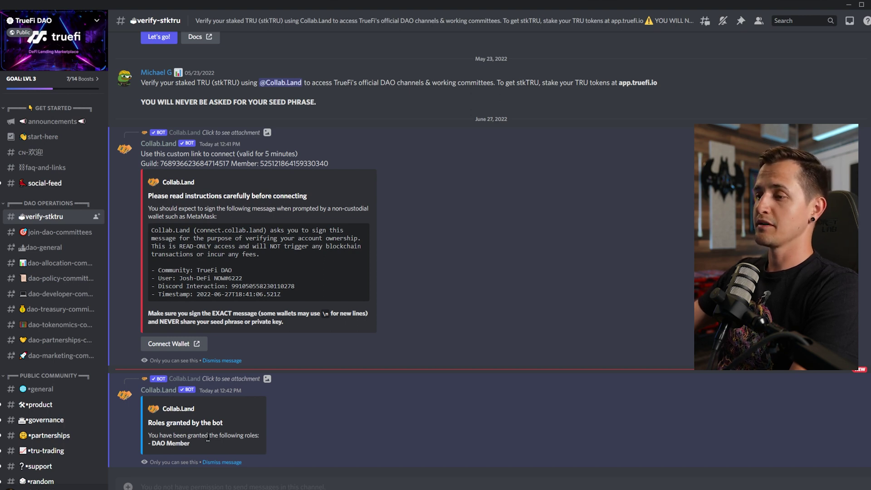
# Open the newly unlocked #join-dao-committees and #dao-allocation-committee channels.
pyautogui.scroll(8, 224, 468)
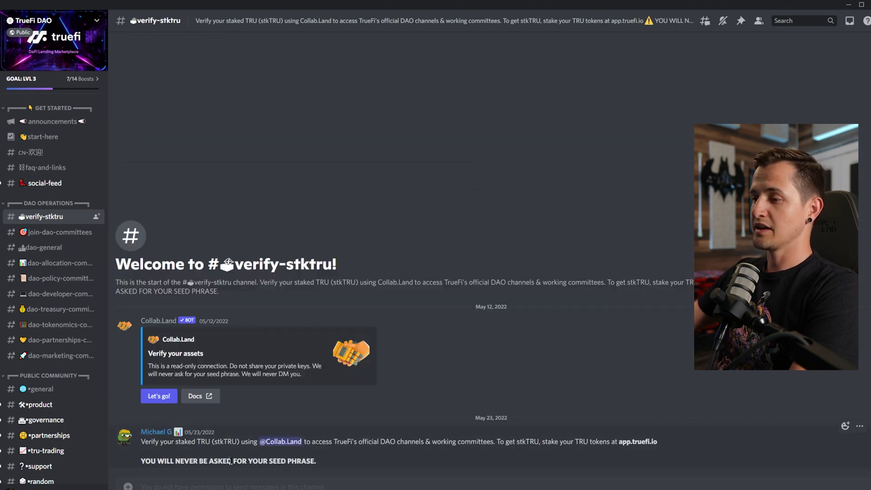
pyautogui.click(59, 231)
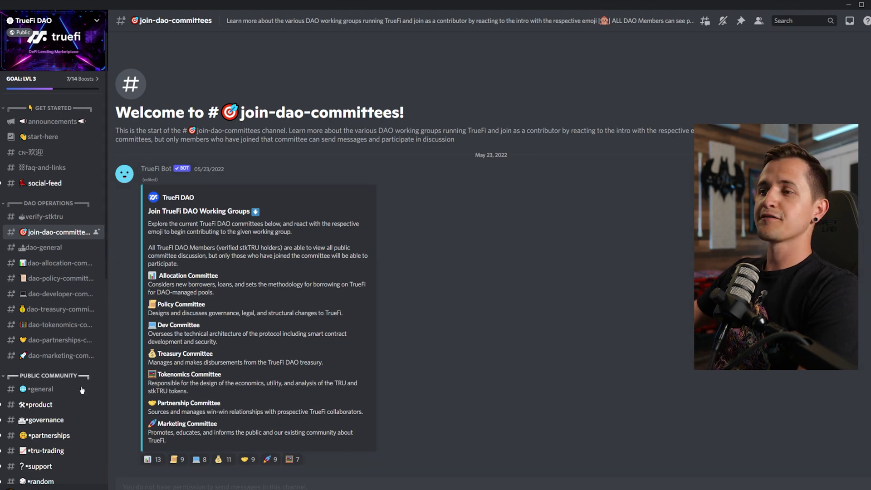
pyautogui.click(57, 263)
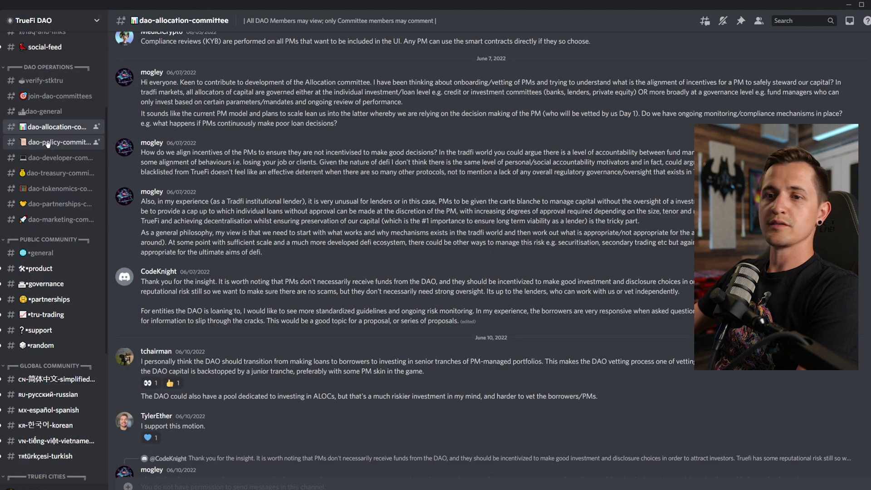
# Browse the policy, developer, treasury, tokenomics, partnerships and marketing committee channels in turn.
pyautogui.click(48, 143)
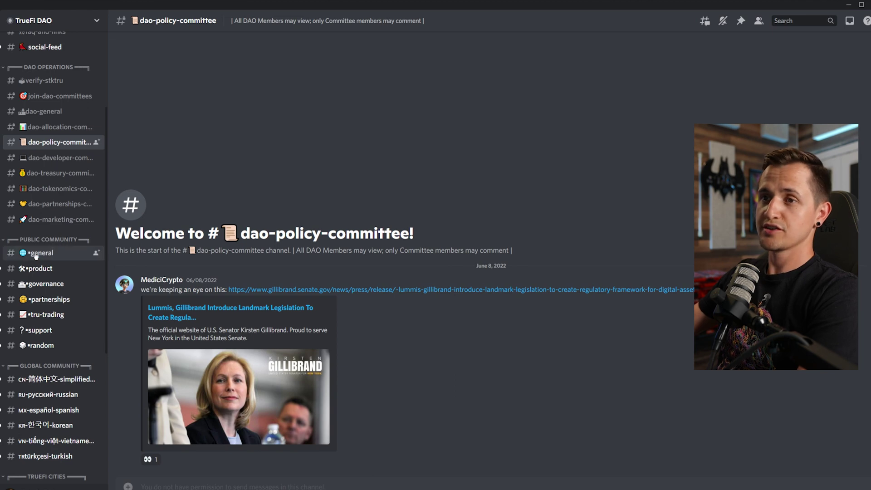
pyautogui.click(54, 161)
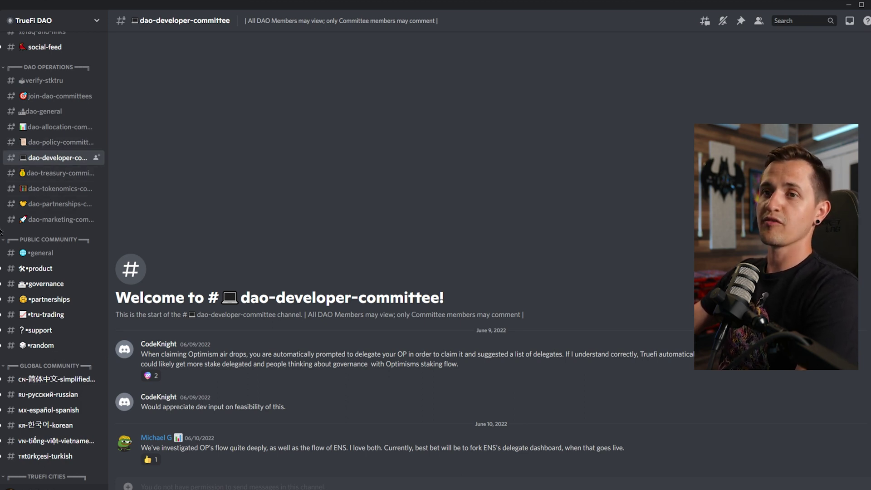
pyautogui.click(52, 176)
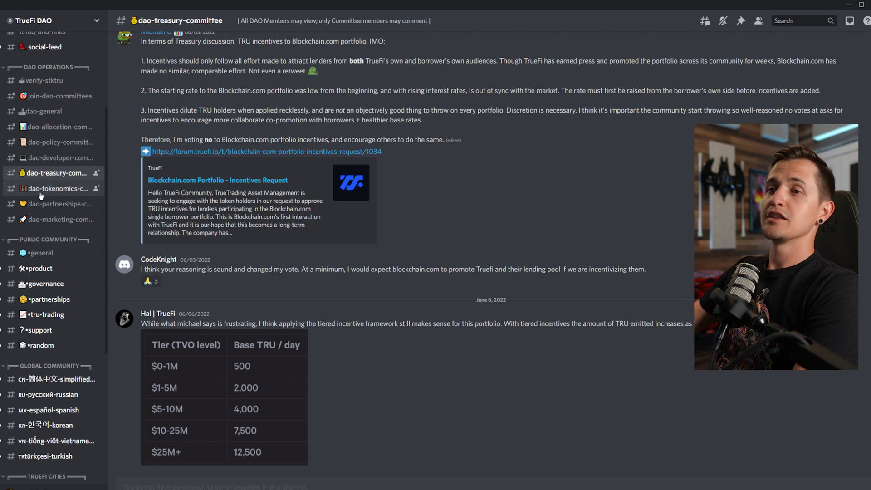
pyautogui.click(41, 194)
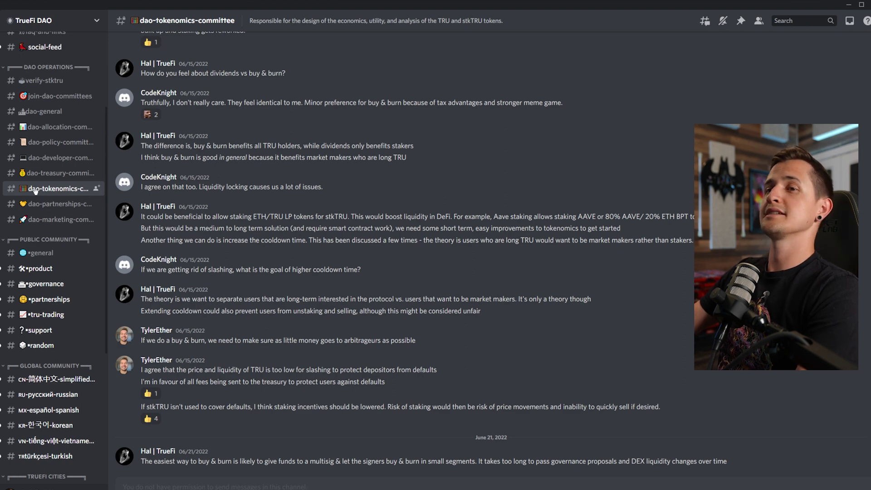
pyautogui.click(45, 204)
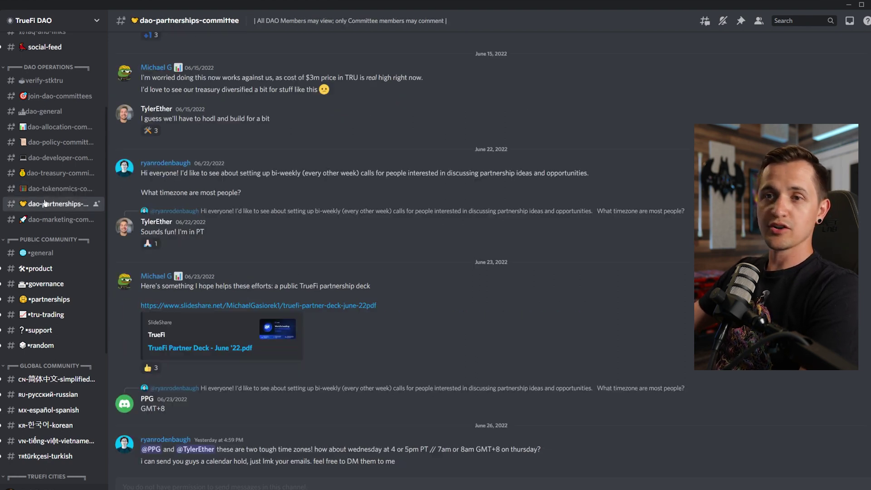
pyautogui.click(60, 221)
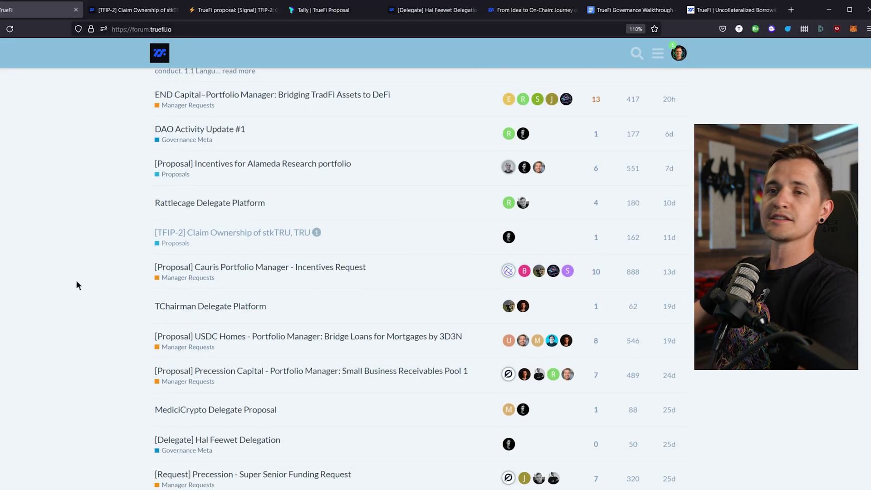
pyautogui.scroll(-2, 77, 285)
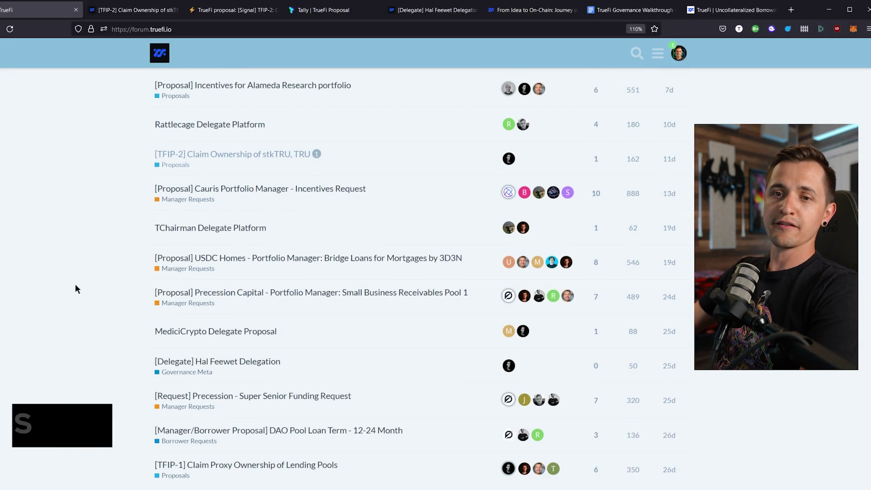
pyautogui.scroll(3, 35, 268)
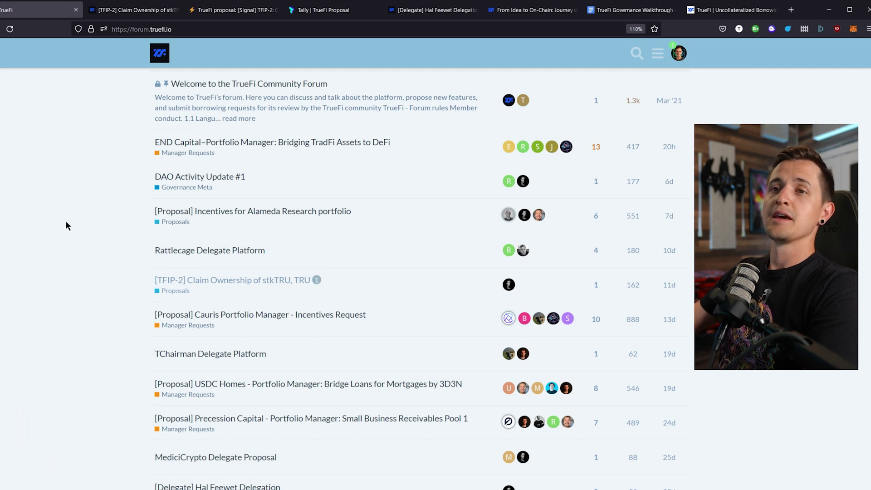
pyautogui.scroll(2, 126, 215)
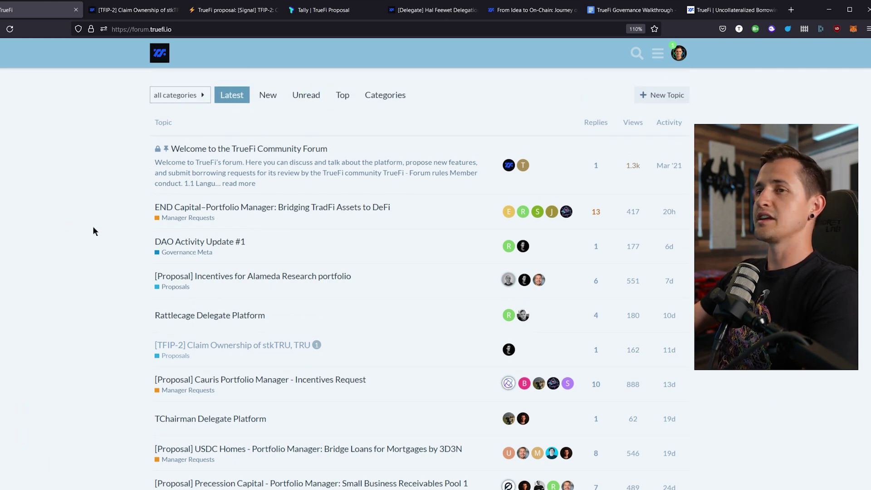
pyautogui.scroll(-4, 284, 239)
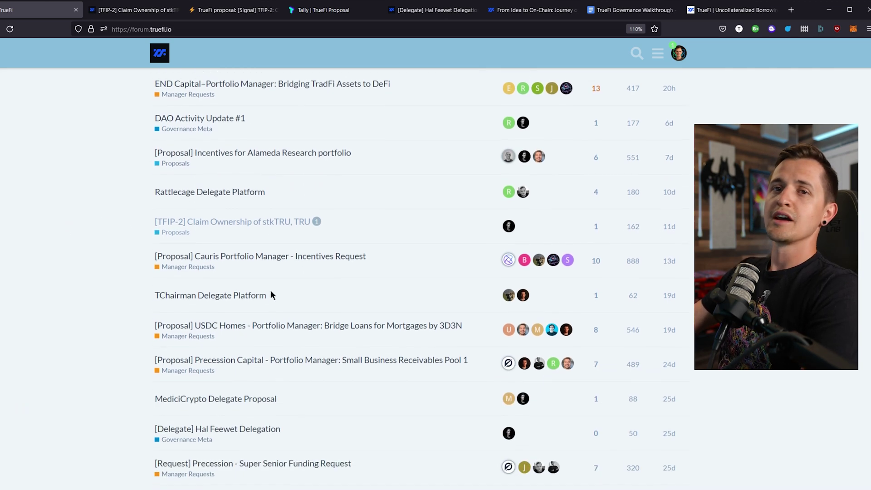
pyautogui.scroll(-1, 272, 295)
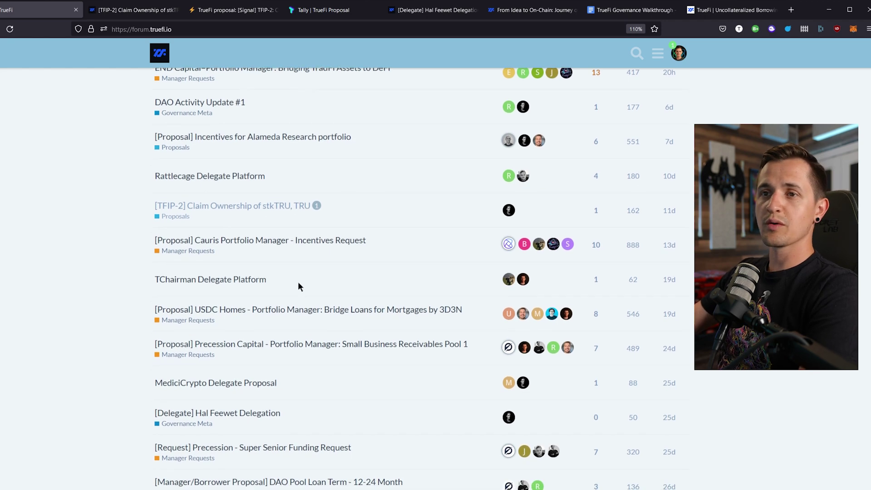
pyautogui.scroll(-2, 298, 287)
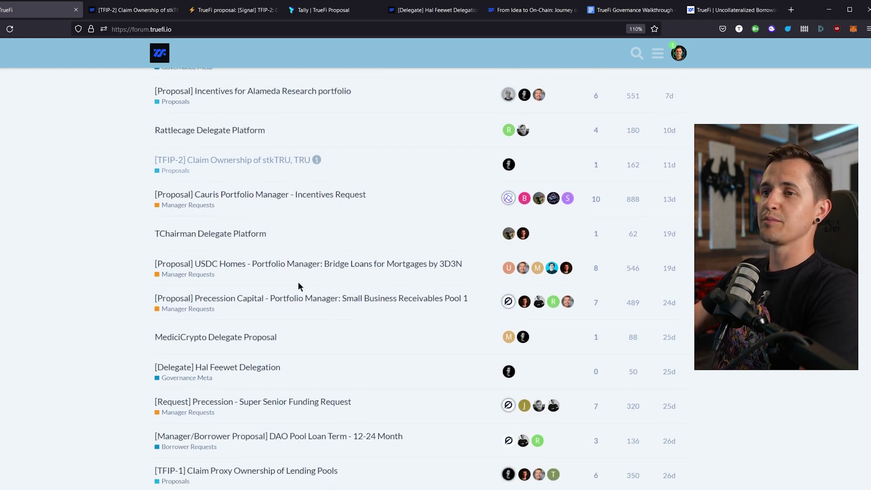
pyautogui.scroll(2, 298, 286)
pyautogui.scroll(-3, 300, 286)
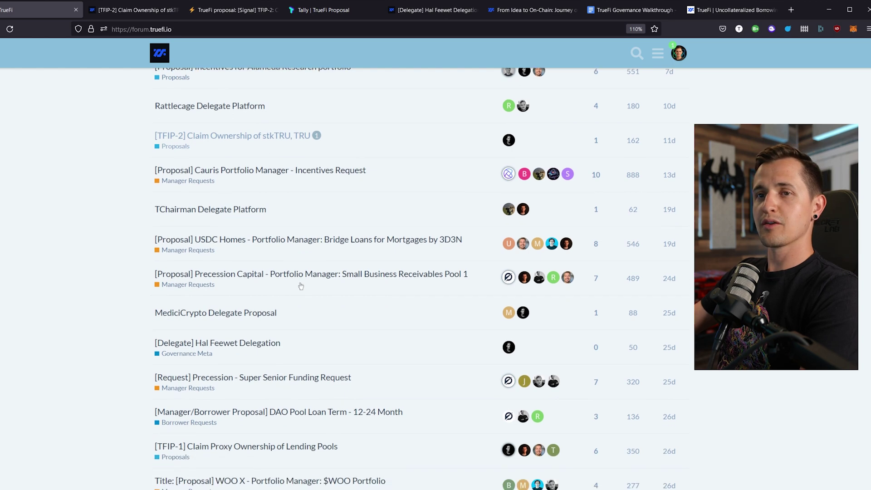
pyautogui.scroll(-1, 301, 285)
pyautogui.scroll(-6, 301, 285)
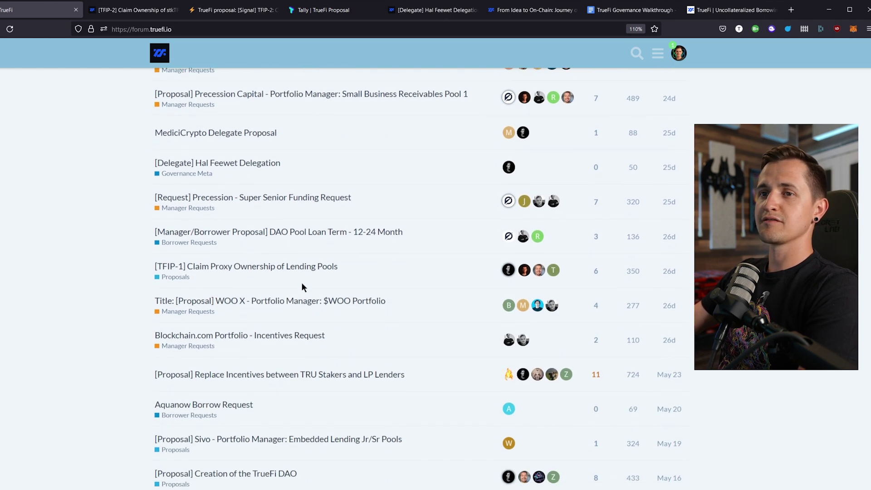
pyautogui.scroll(-5, 302, 283)
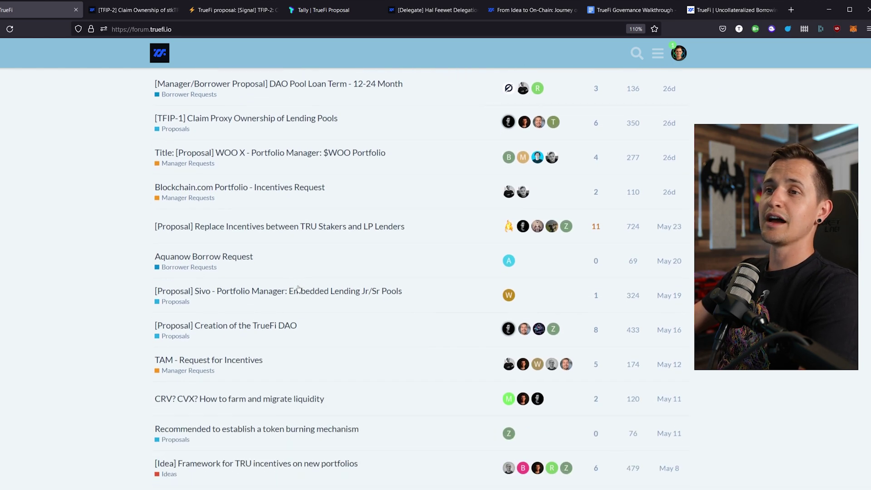
pyautogui.scroll(-2, 298, 286)
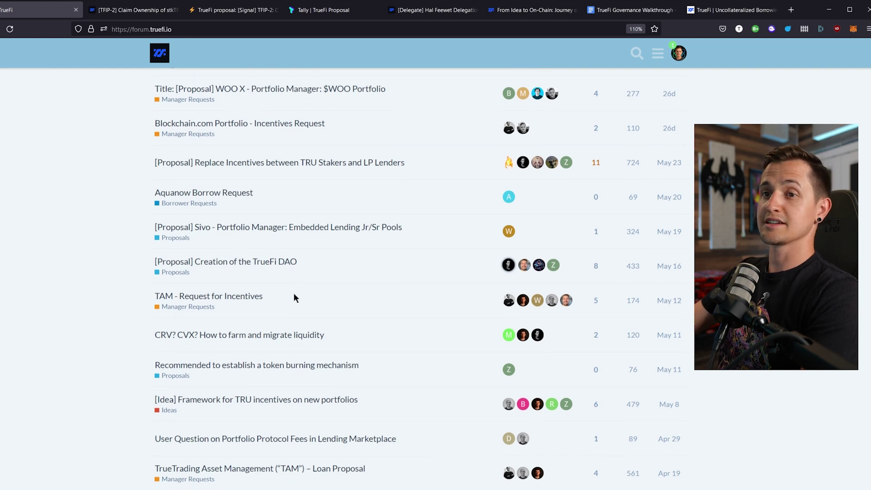
pyautogui.scroll(12, 291, 298)
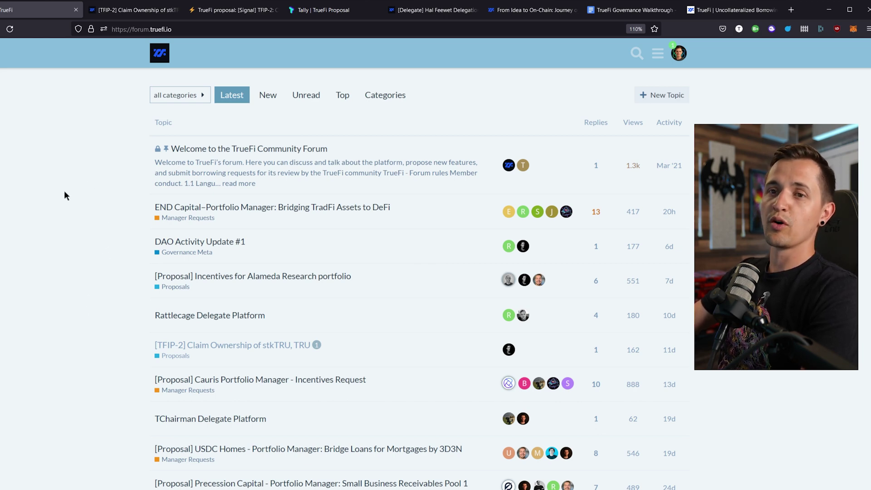
pyautogui.click(104, 16)
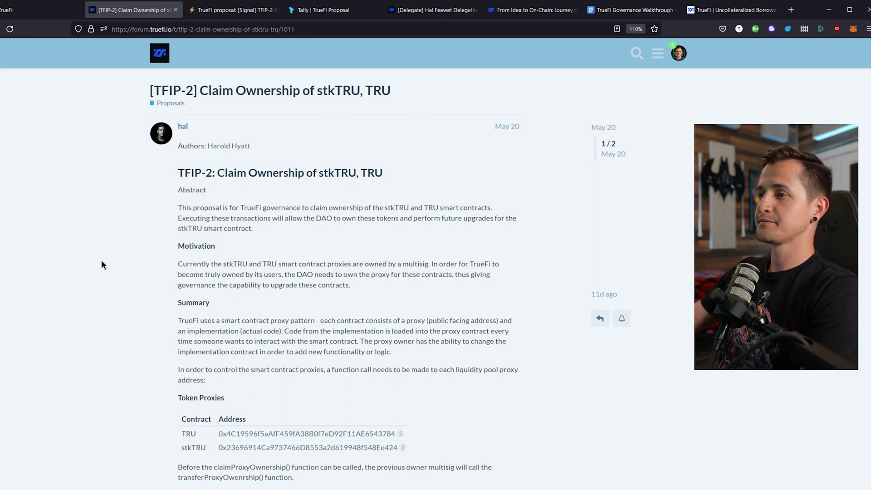
# Vote 'Yes - I suport this proposal' on the TFIP-2 forum poll.
pyautogui.scroll(1, 102, 260)
pyautogui.scroll(-3, 185, 263)
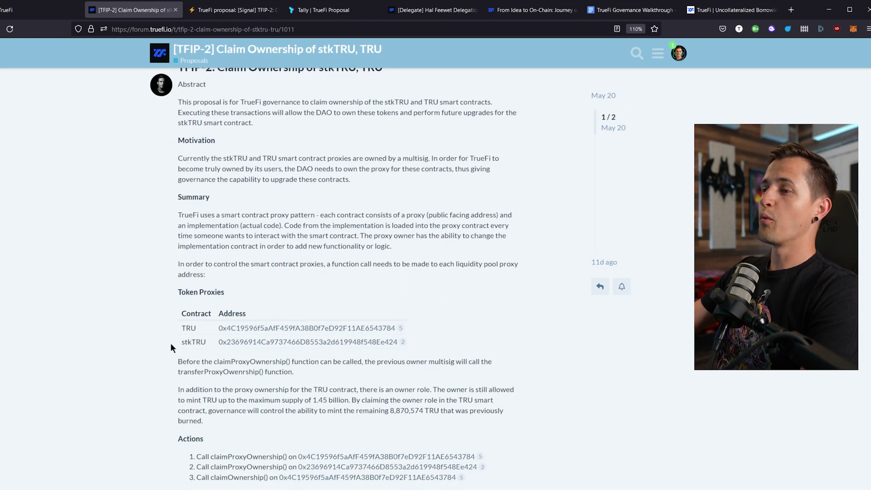
pyautogui.scroll(-4, 170, 343)
pyautogui.scroll(1, 143, 318)
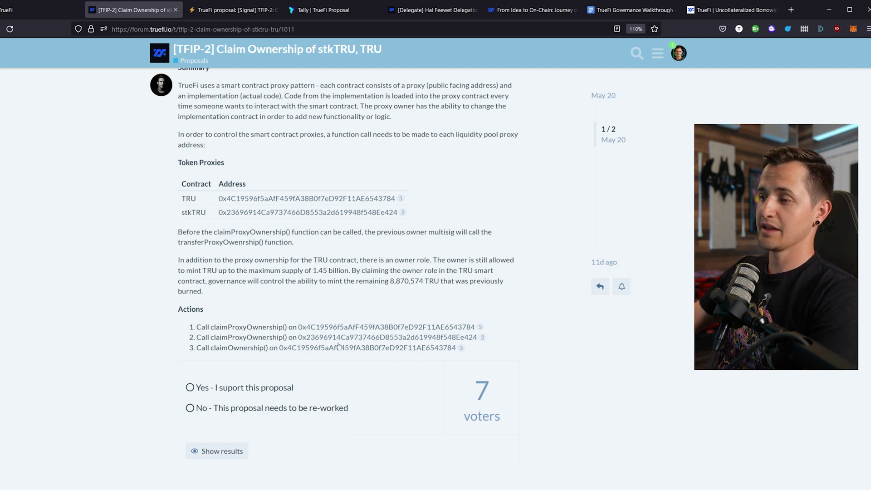
pyautogui.click(190, 388)
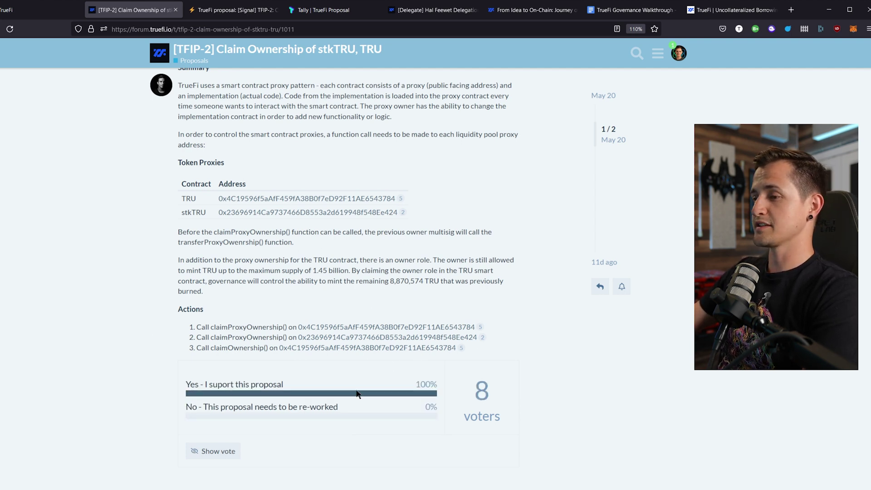
# Check the poll's 100% support from 8 voters and bring up TFIP-2's Snapshot signal proposal.
pyautogui.scroll(-1, 134, 350)
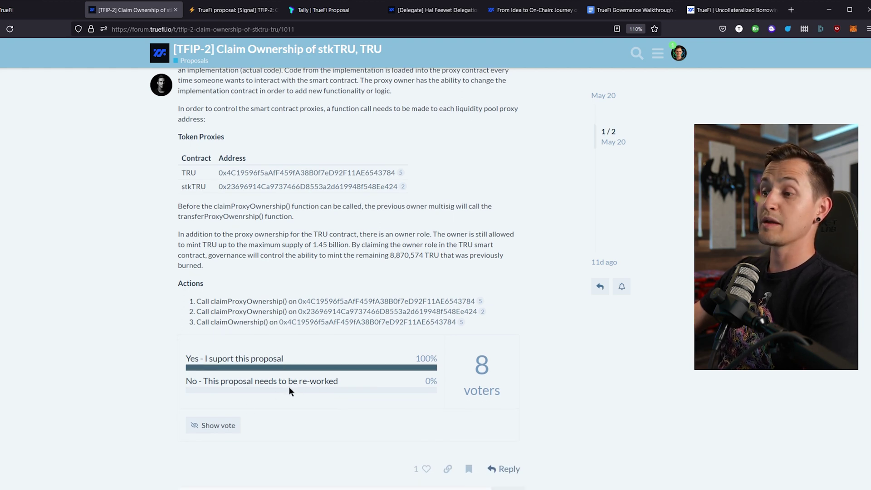
pyautogui.scroll(5, 97, 389)
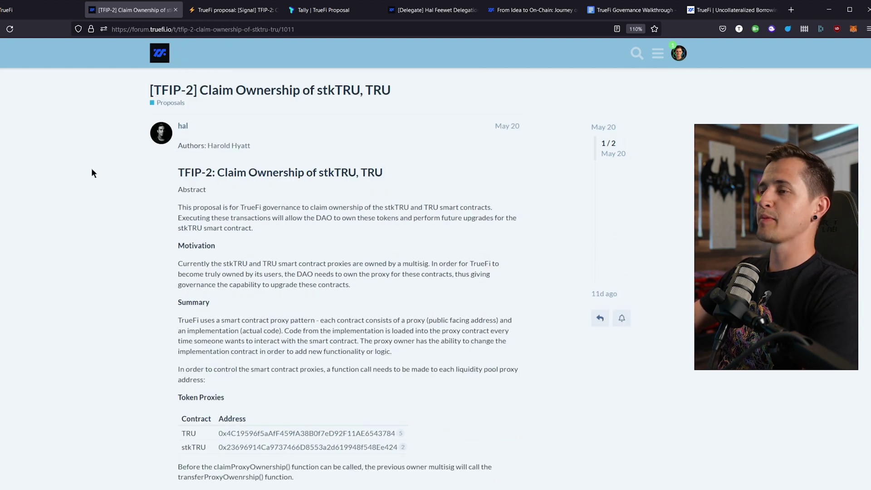
pyautogui.scroll(-1, 80, 202)
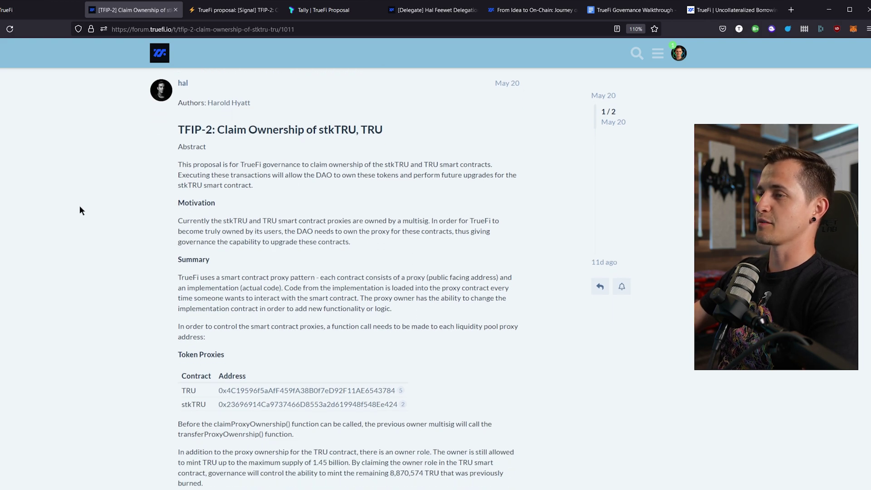
pyautogui.scroll(-10, 80, 207)
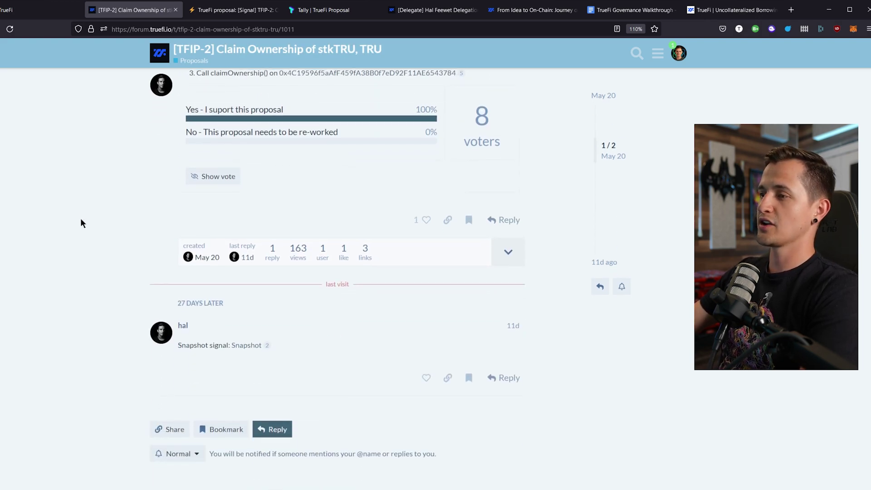
pyautogui.scroll(11, 80, 225)
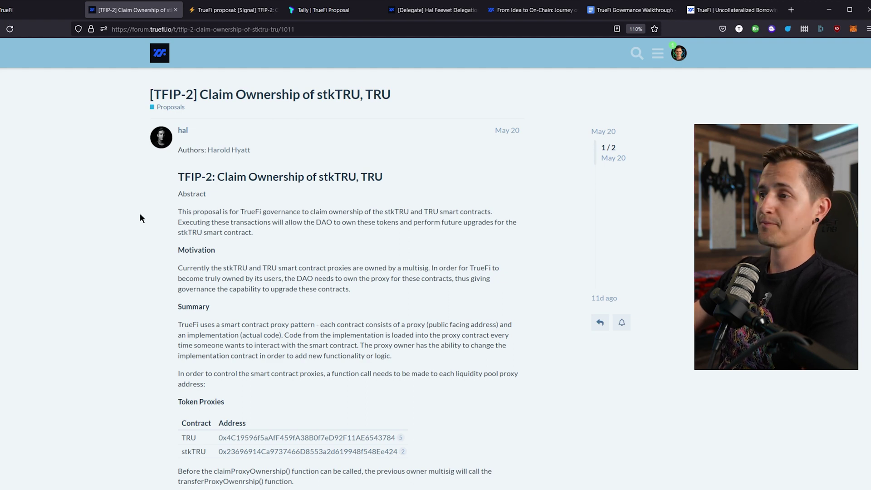
pyautogui.scroll(-6, 140, 216)
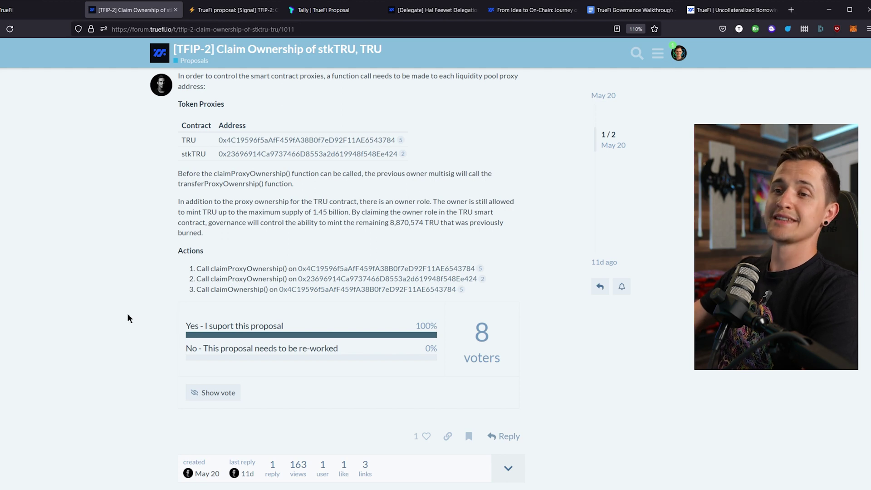
pyautogui.click(232, 10)
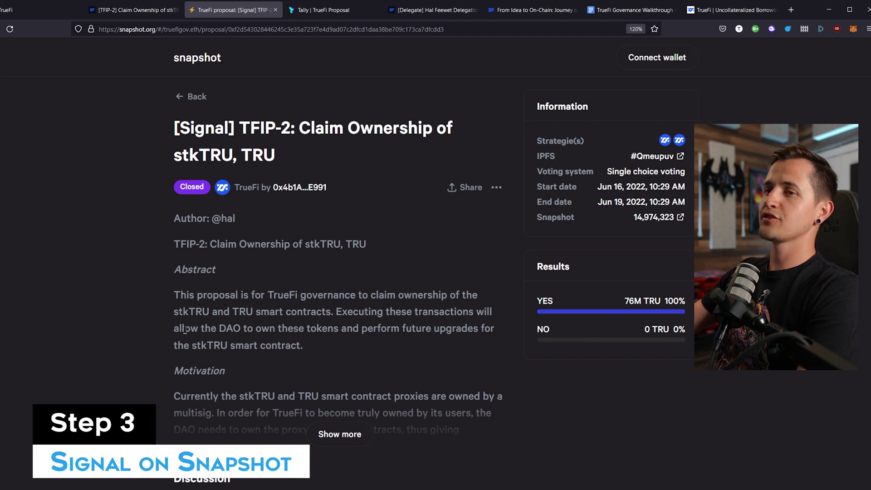
pyautogui.scroll(-1, 117, 241)
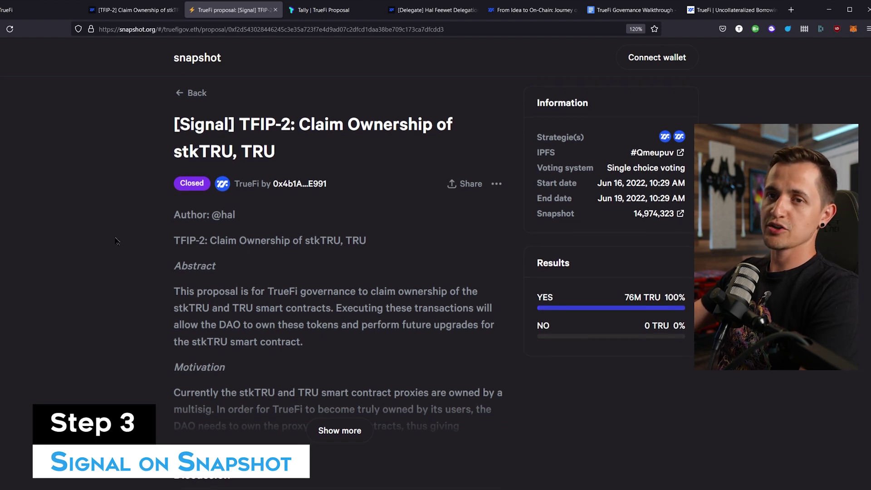
pyautogui.scroll(-1, 218, 291)
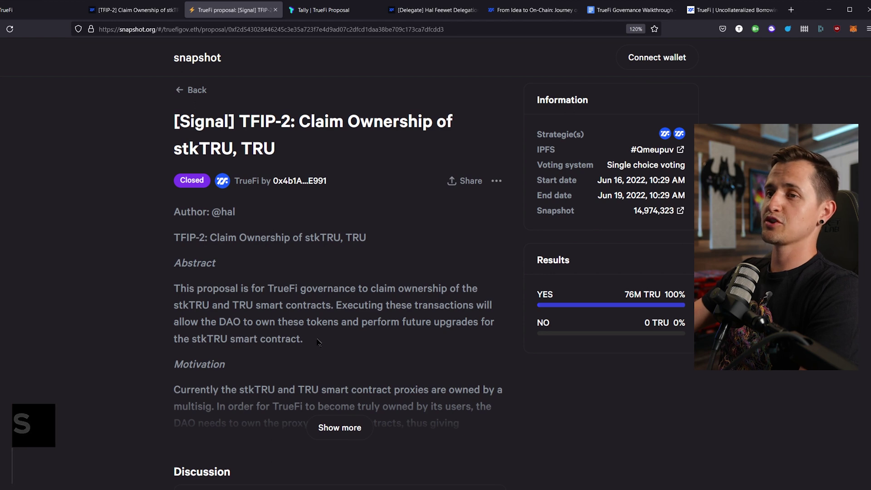
pyautogui.scroll(-2, 318, 400)
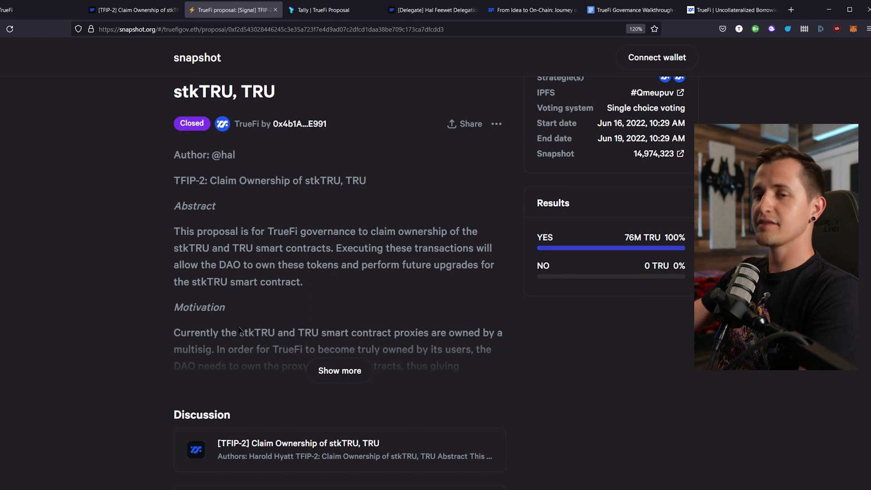
pyautogui.scroll(2, 321, 341)
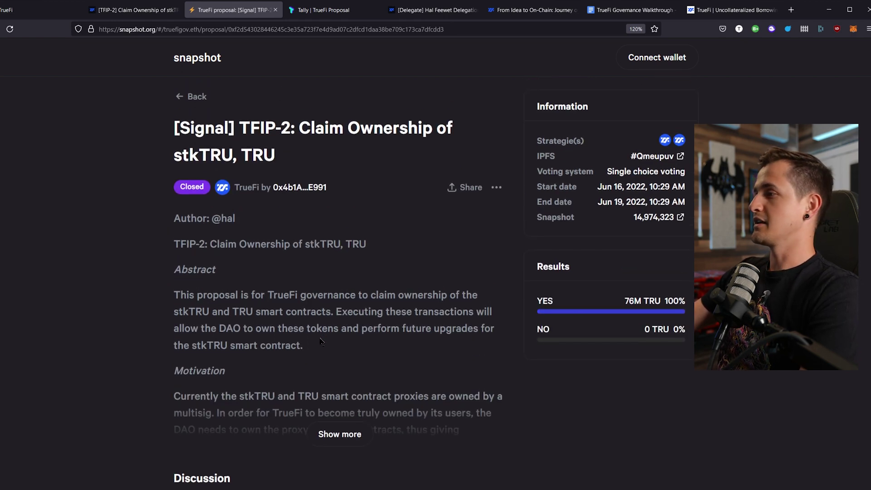
pyautogui.scroll(-1, 322, 342)
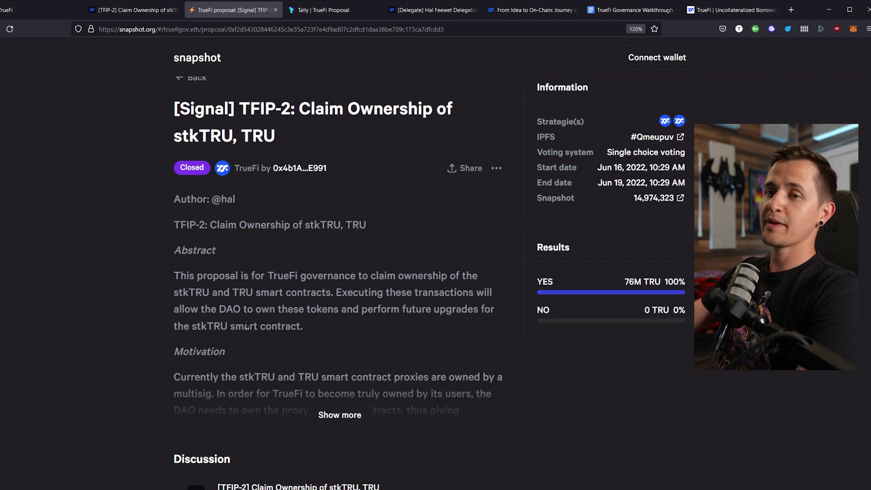
pyautogui.scroll(-3, 242, 340)
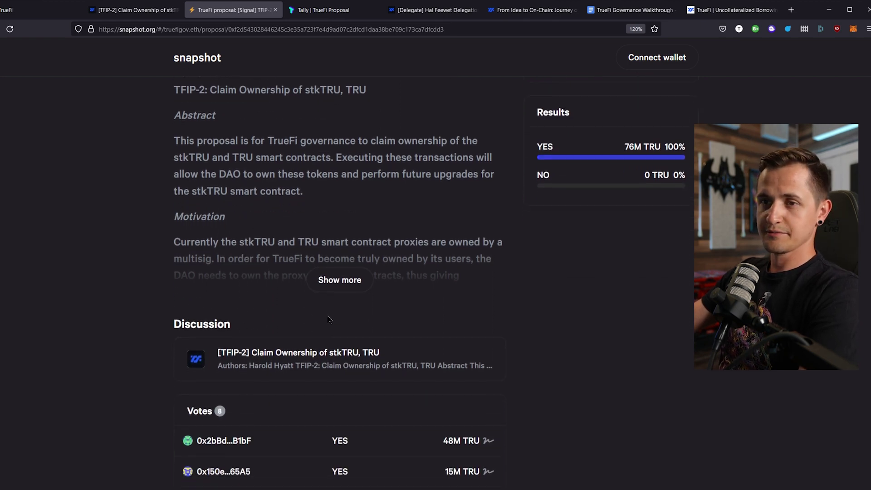
pyautogui.scroll(3, 287, 244)
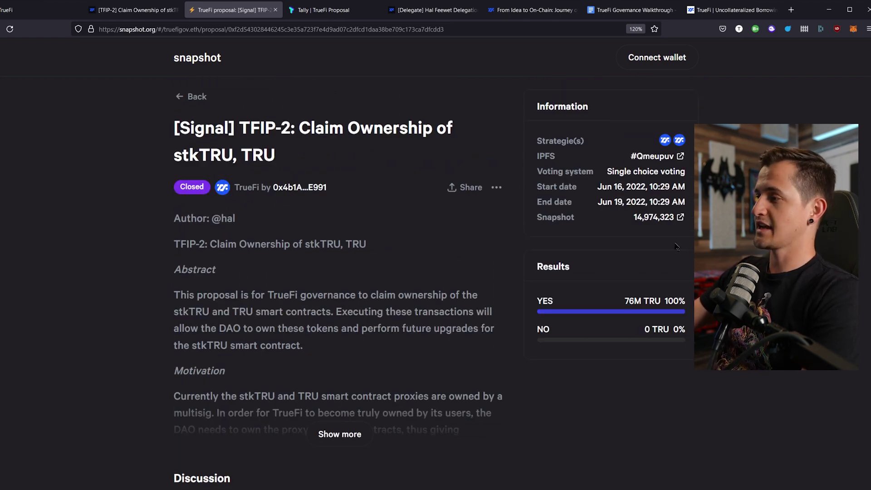
pyautogui.scroll(-7, 291, 237)
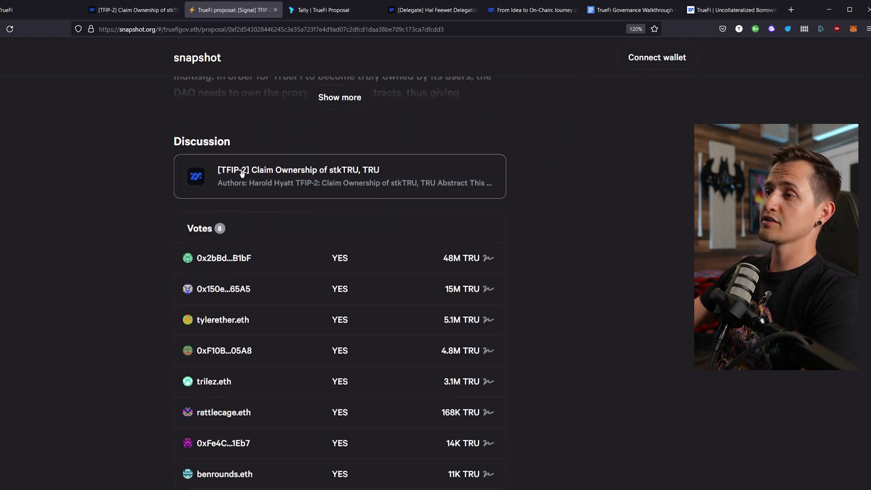
pyautogui.click(345, 172)
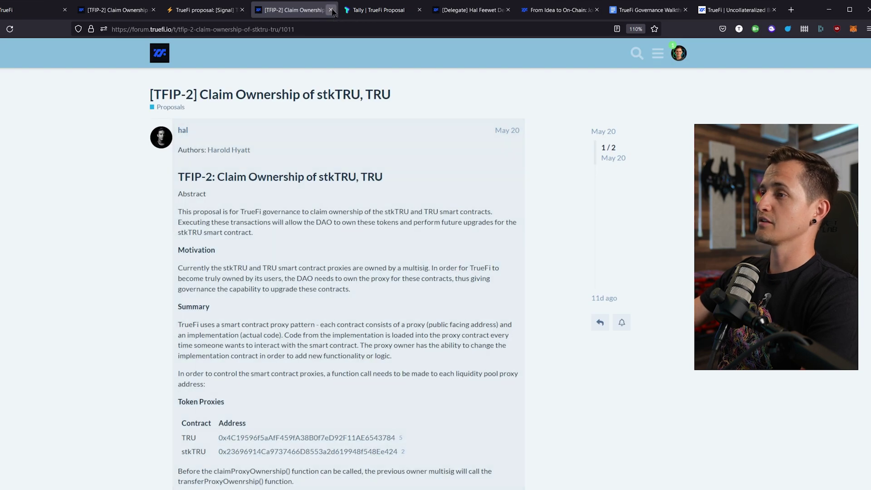
pyautogui.click(330, 9)
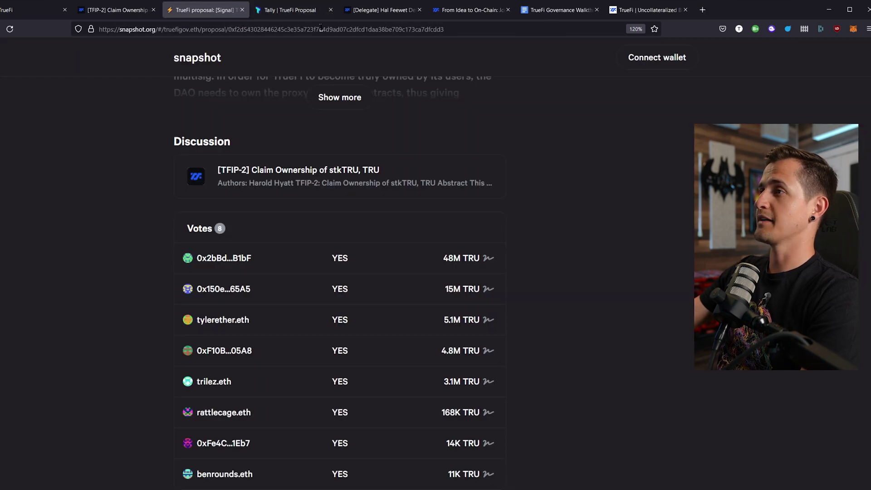
pyautogui.scroll(7, 134, 270)
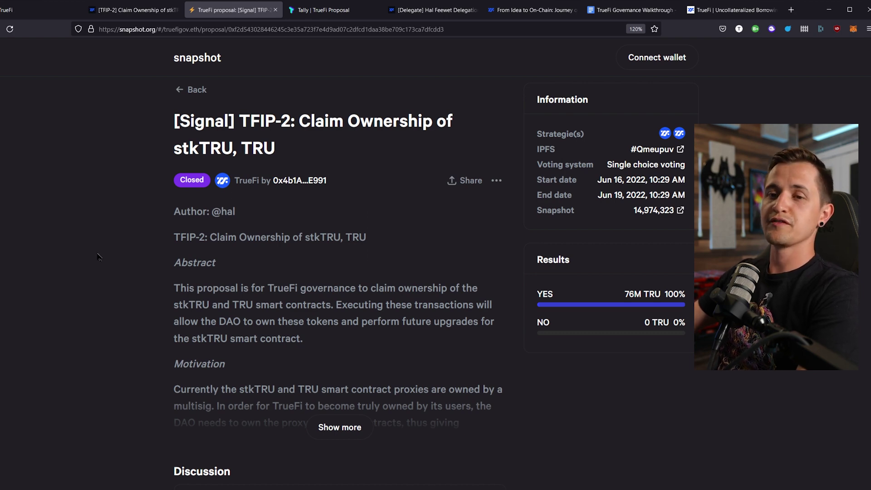
pyautogui.scroll(-1, 94, 268)
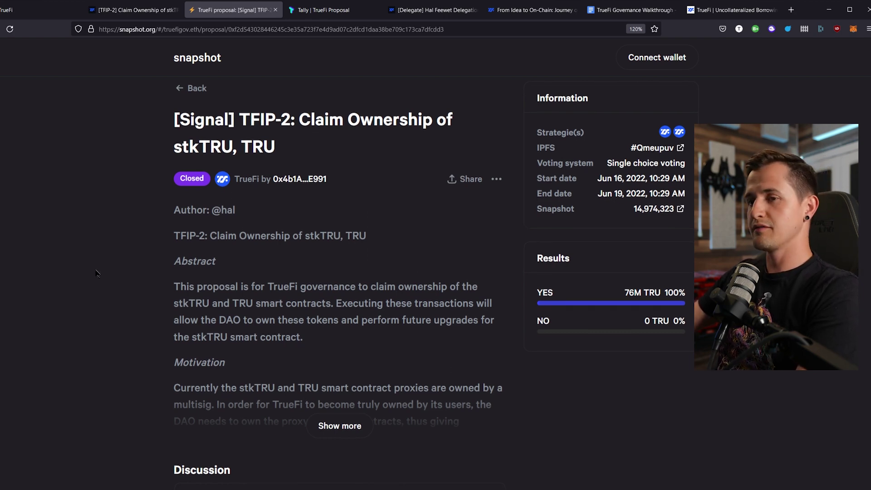
pyautogui.scroll(-1, 97, 272)
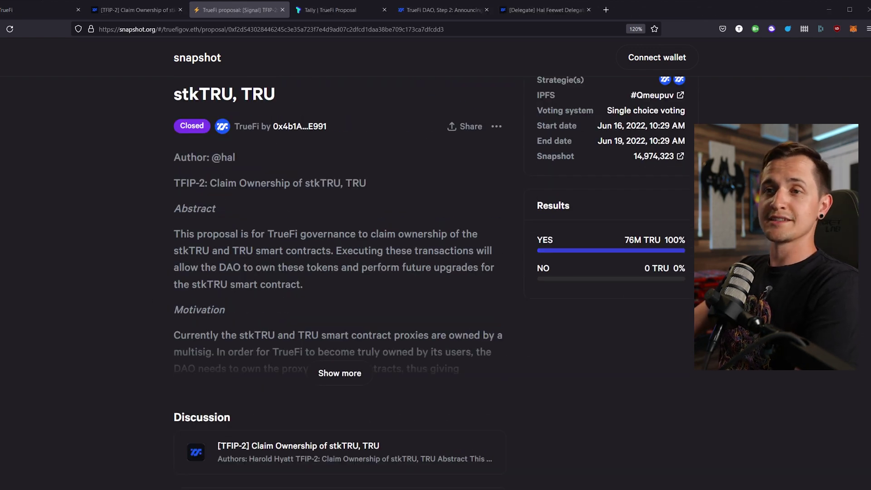
pyautogui.hotkey('ctrl', 'Tab')
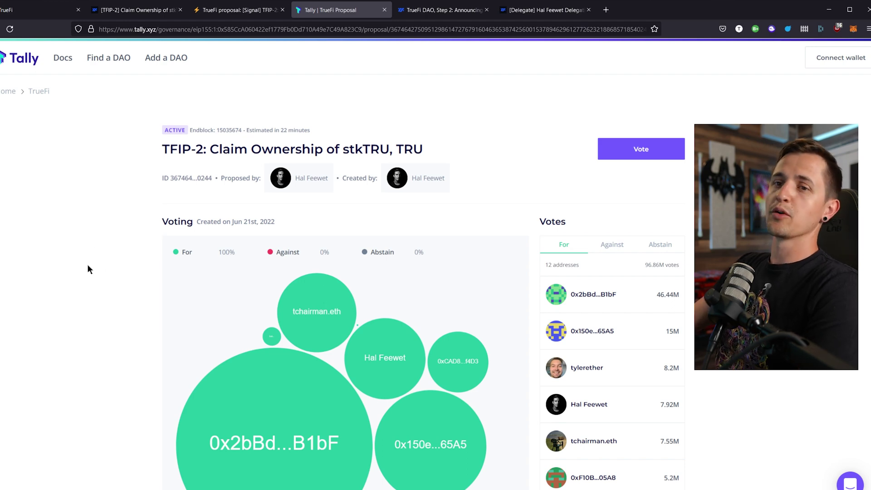
# Review TFIP-2's executable code functions and voting timeline, then return to its header.
pyautogui.scroll(-1, 401, 245)
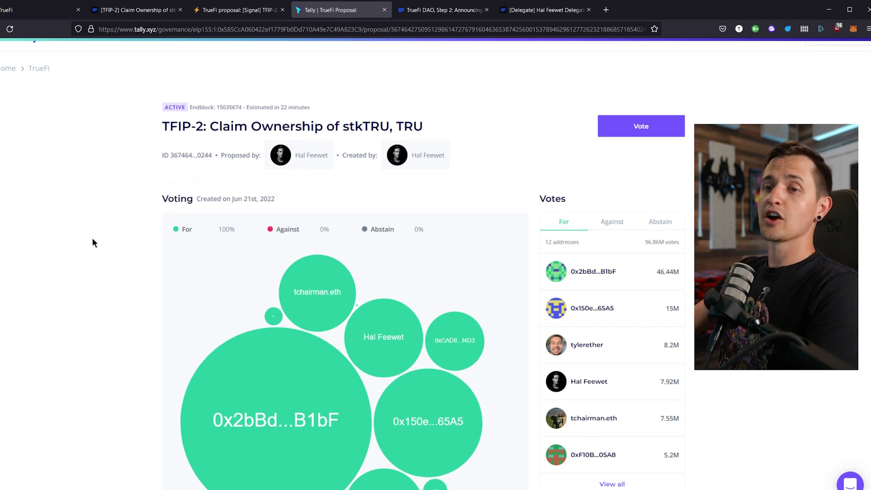
pyautogui.scroll(-2, 91, 244)
pyautogui.scroll(-10, 91, 260)
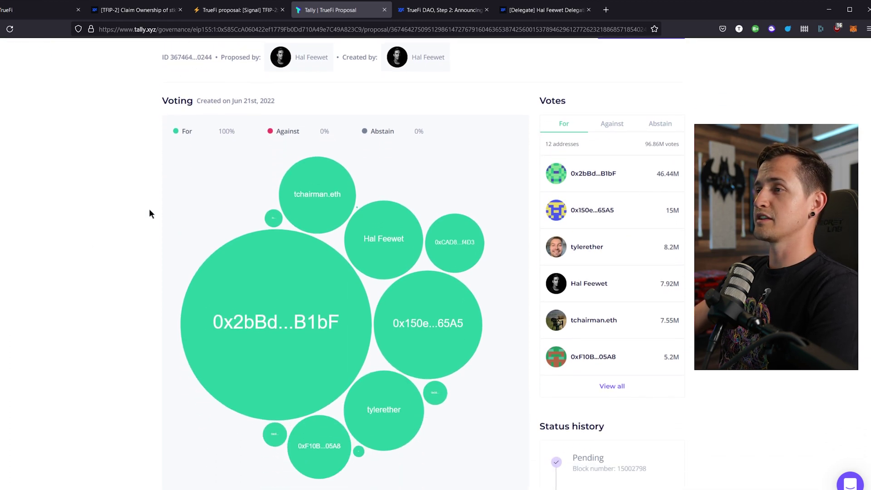
pyautogui.click(238, 251)
pyautogui.scroll(-5, 108, 236)
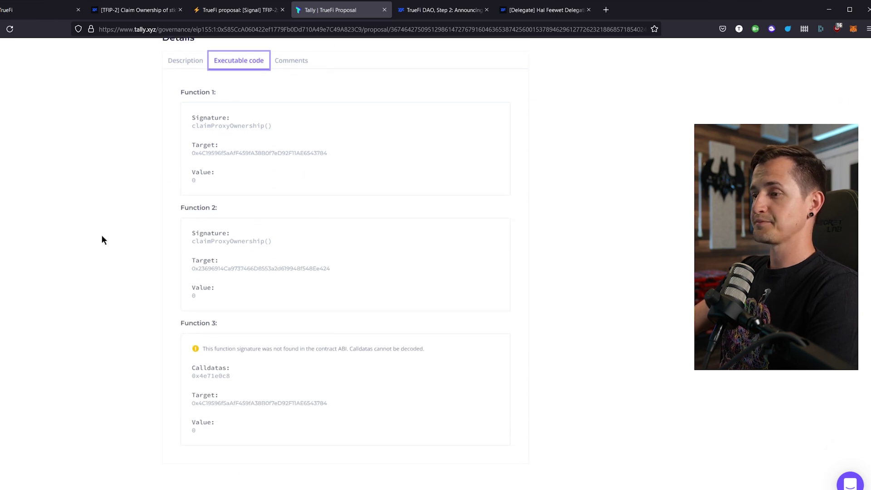
pyautogui.scroll(10, 32, 327)
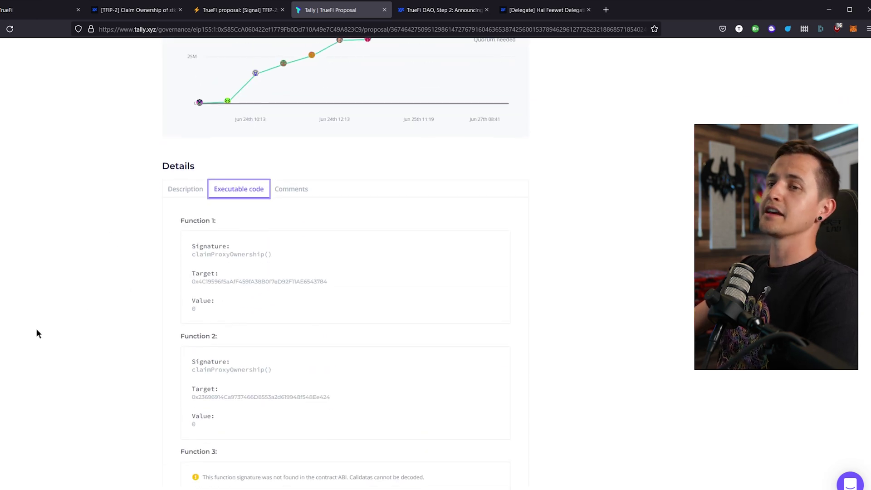
pyautogui.scroll(1, 159, 326)
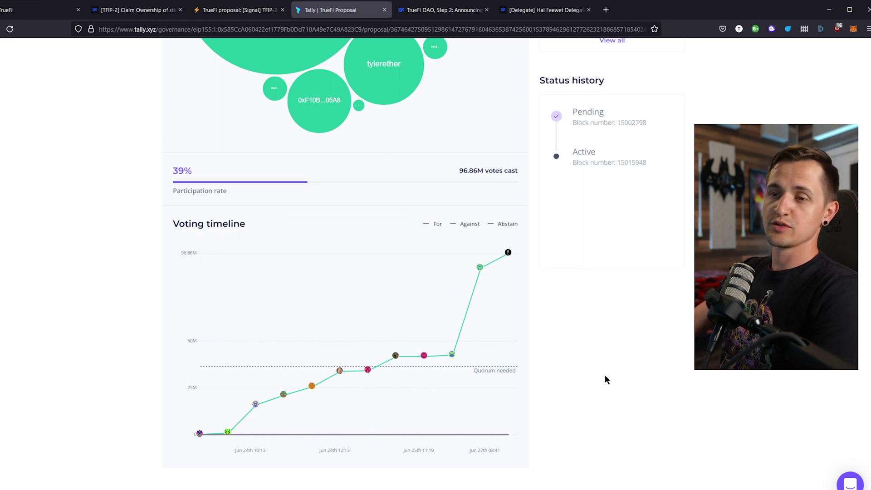
pyautogui.scroll(10, 64, 311)
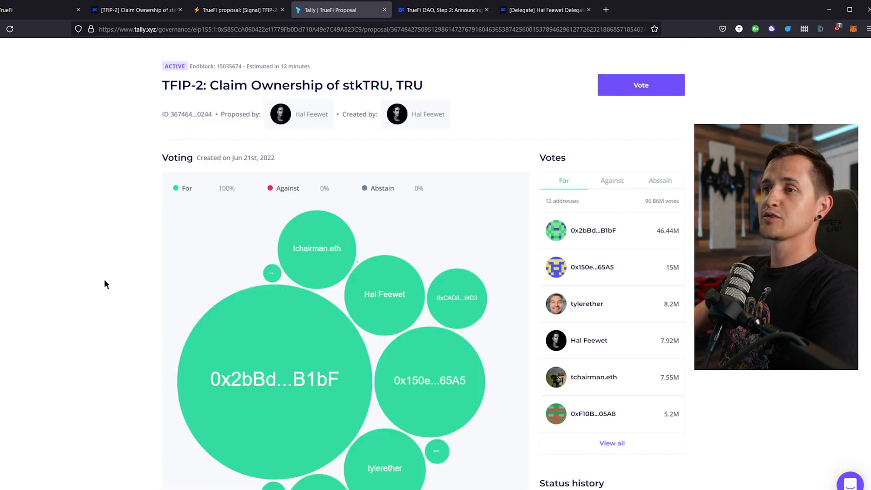
# Submit a For vote on TFIP-2 for MetaMask signing.
pyautogui.click(617, 90)
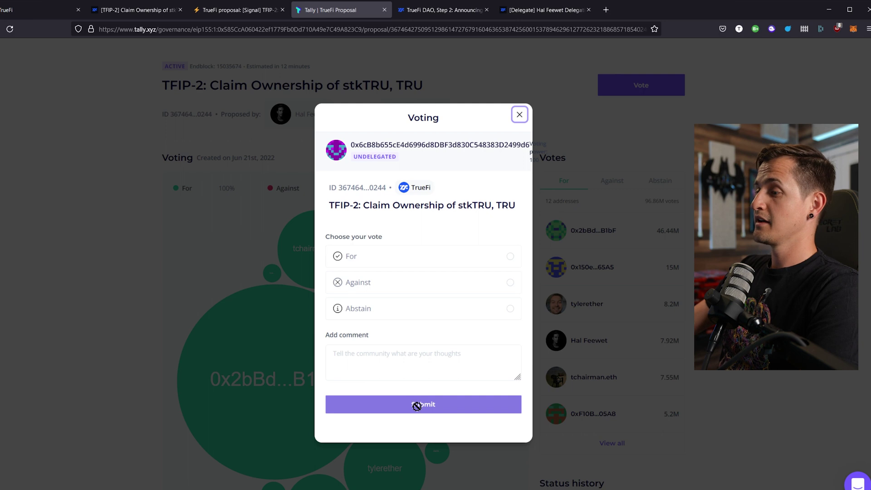
pyautogui.click(399, 253)
pyautogui.click(435, 408)
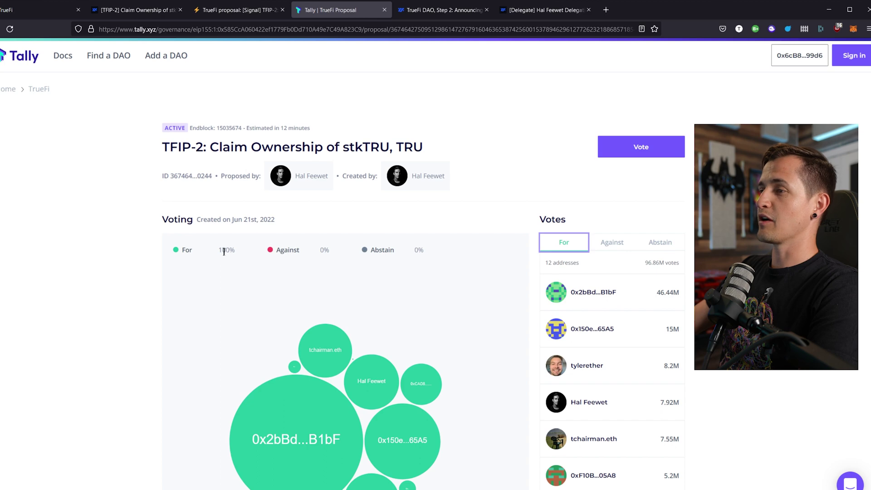
# Find the new 100-vote For ballot among TFIP-2's 13 voters, then go back to the proposal.
pyautogui.scroll(-10, 52, 323)
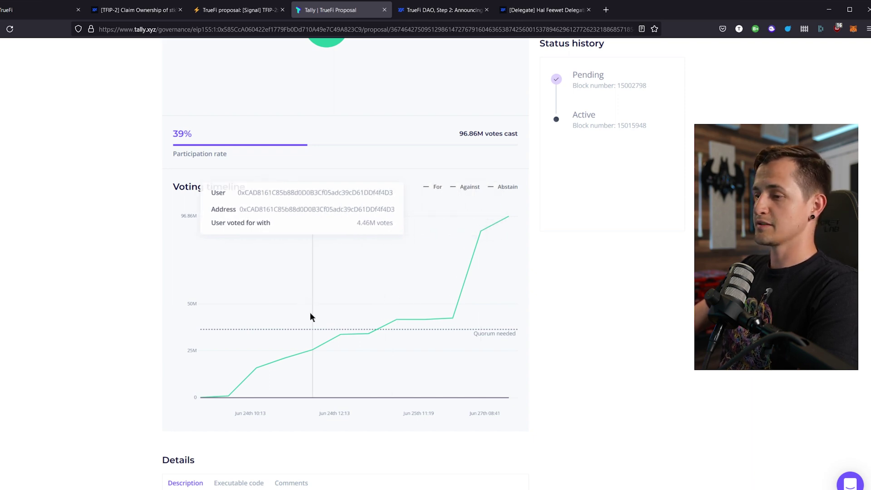
pyautogui.scroll(7, 672, 328)
pyautogui.click(612, 352)
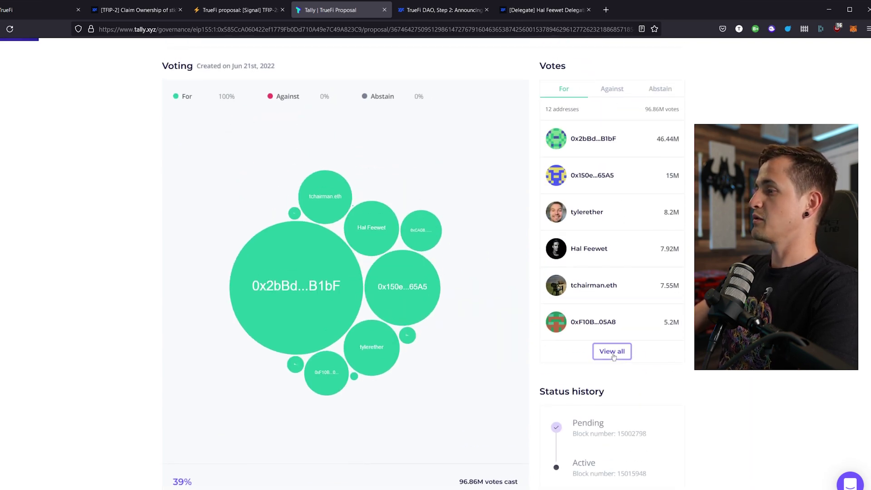
pyautogui.scroll(-7, 614, 358)
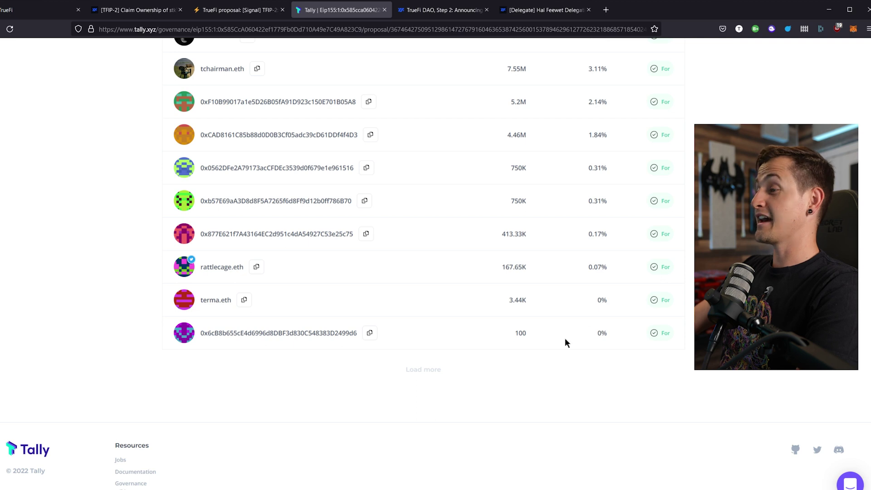
pyautogui.hotkey('alt', 'Left')
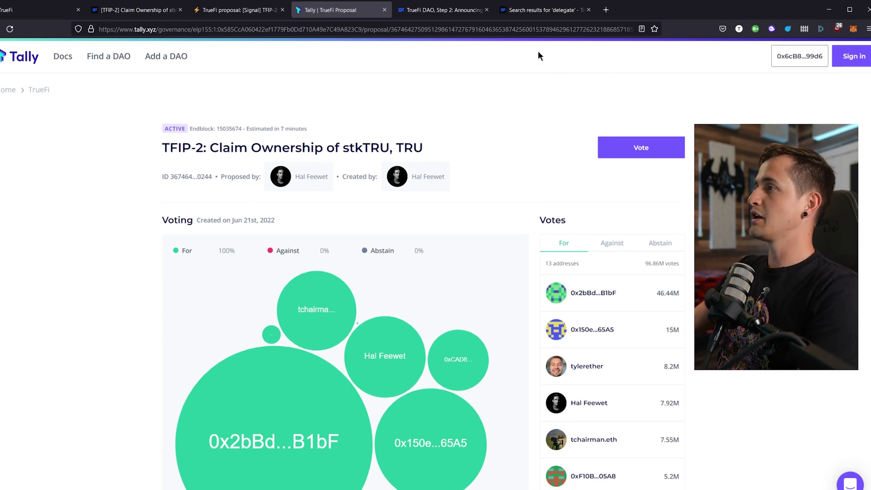
# Open the proposer's '[Delegate] … Delegation' post from the forum's 'delegate' search results.
pyautogui.click(536, 10)
pyautogui.scroll(-3, 129, 230)
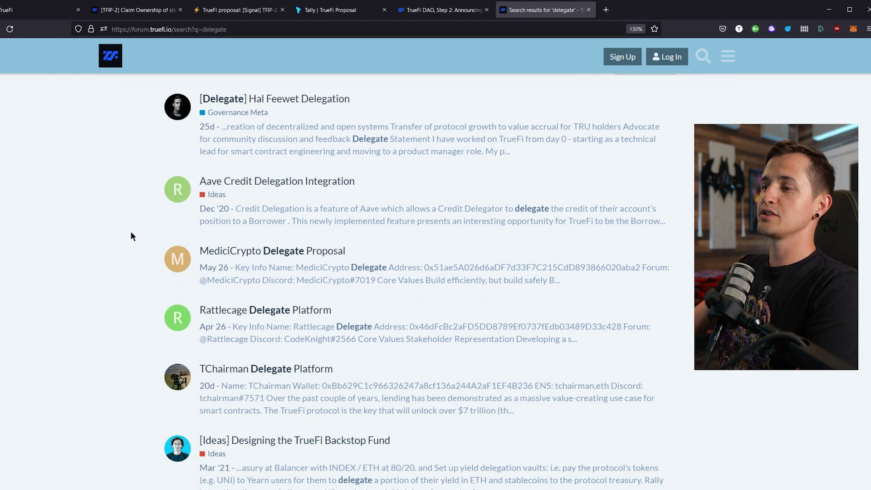
pyautogui.scroll(-2, 284, 218)
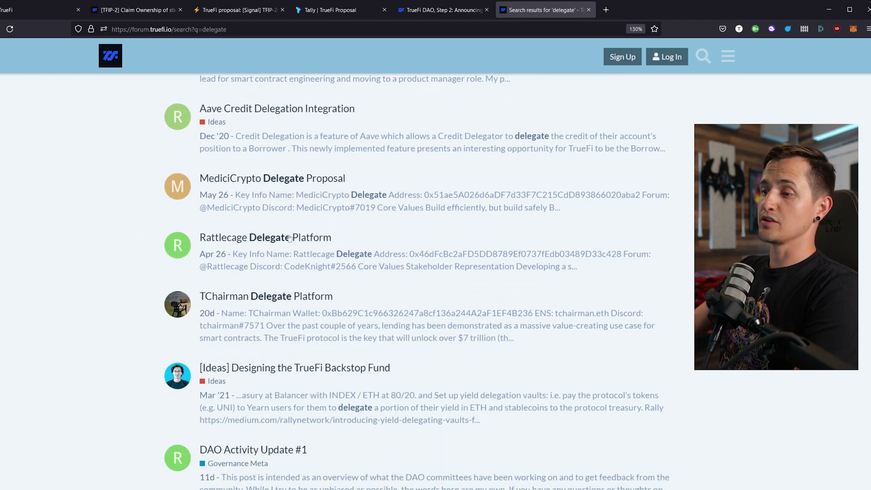
pyautogui.scroll(4, 281, 231)
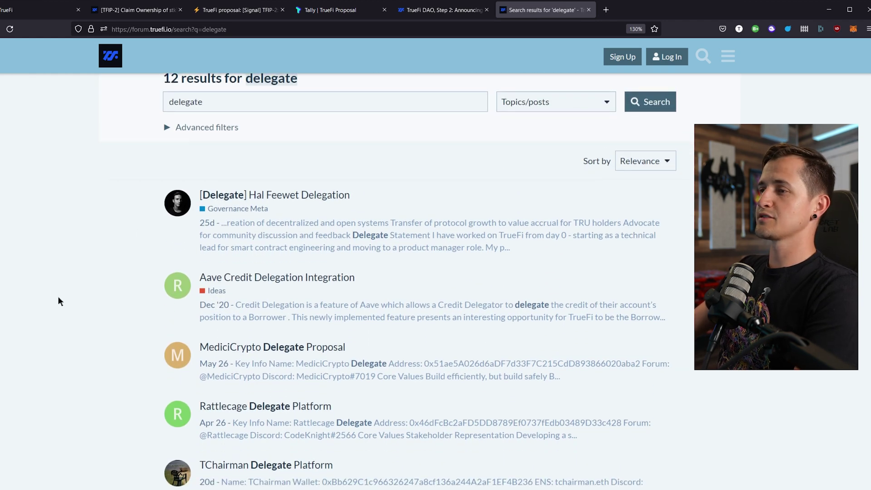
pyautogui.scroll(-1, 68, 306)
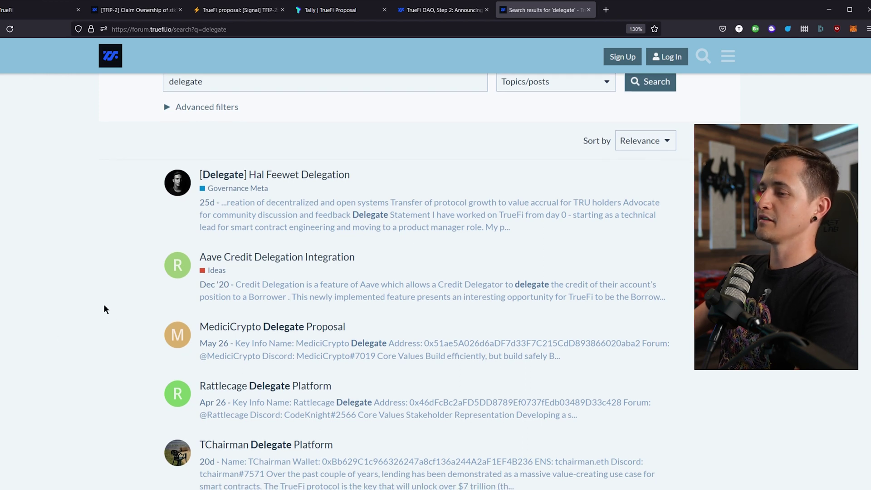
pyautogui.scroll(1, 231, 183)
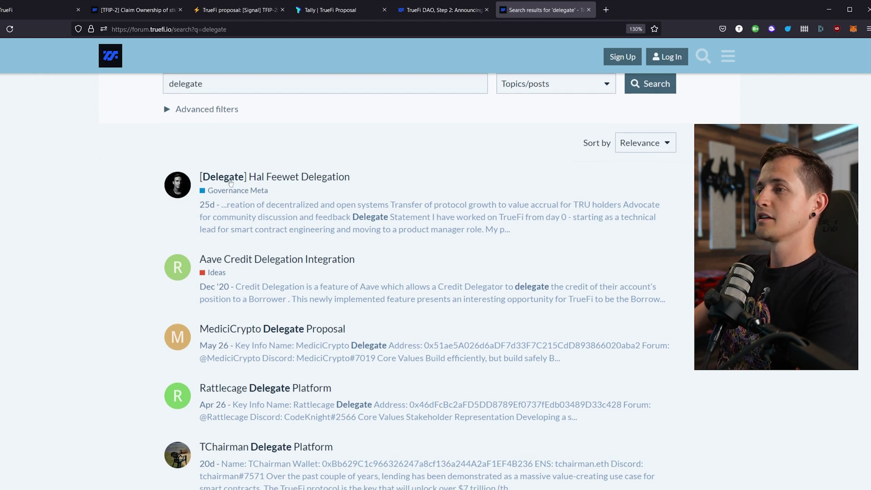
pyautogui.click(295, 178)
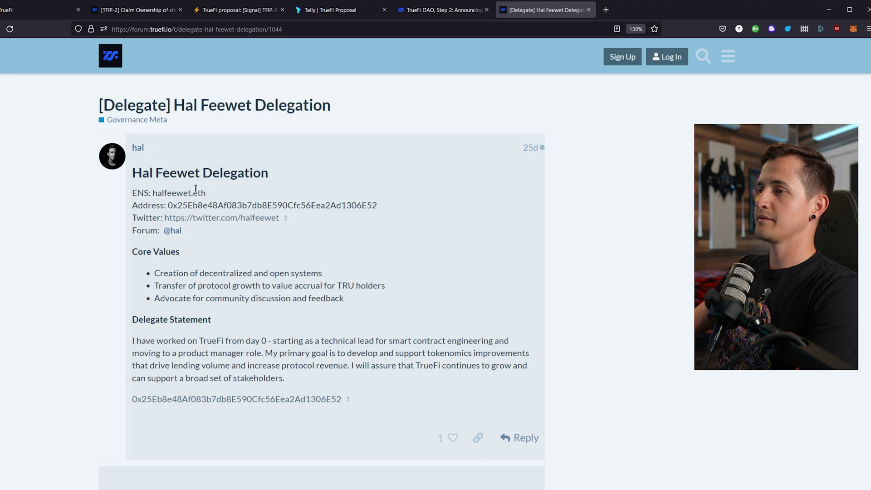
pyautogui.click(345, 12)
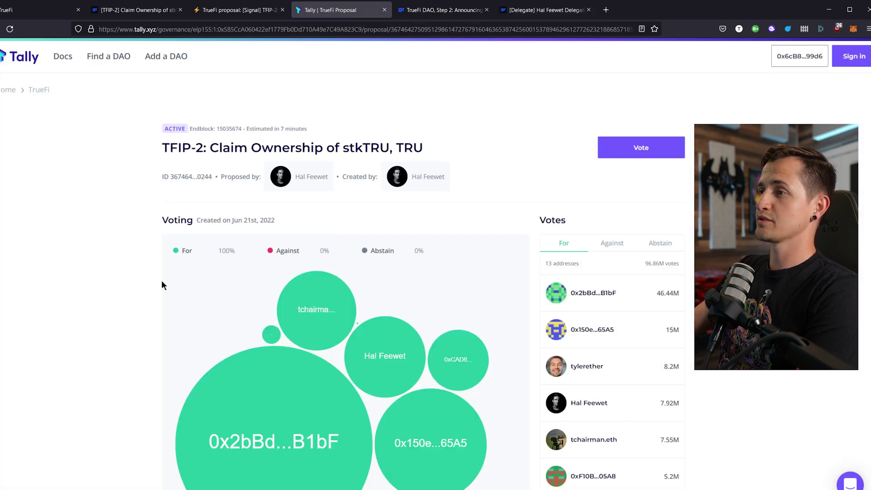
pyautogui.click(545, 10)
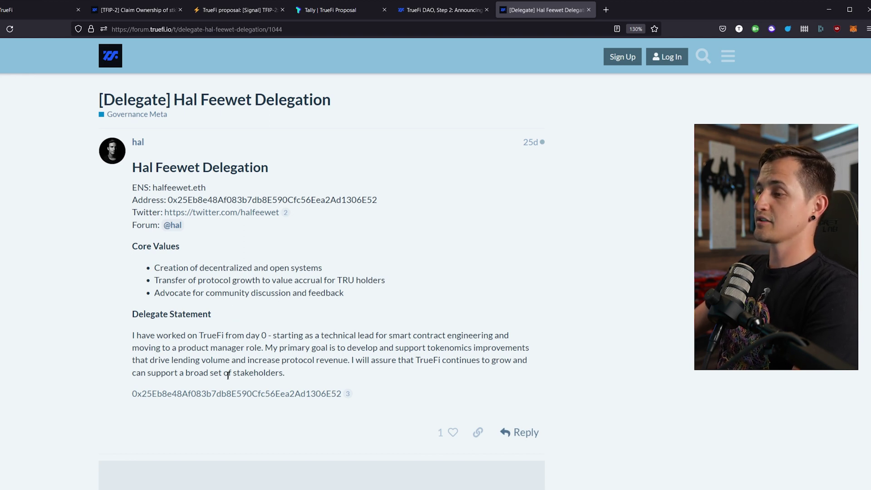
# Delegate all the wallet's voting power to the TFIP-2 proposer, then check the proposal Succeeded.
pyautogui.click(347, 12)
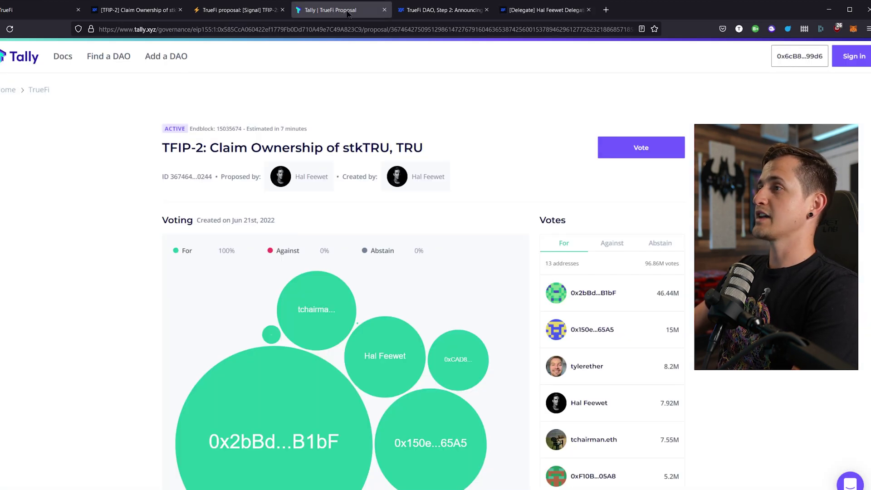
pyautogui.click(311, 178)
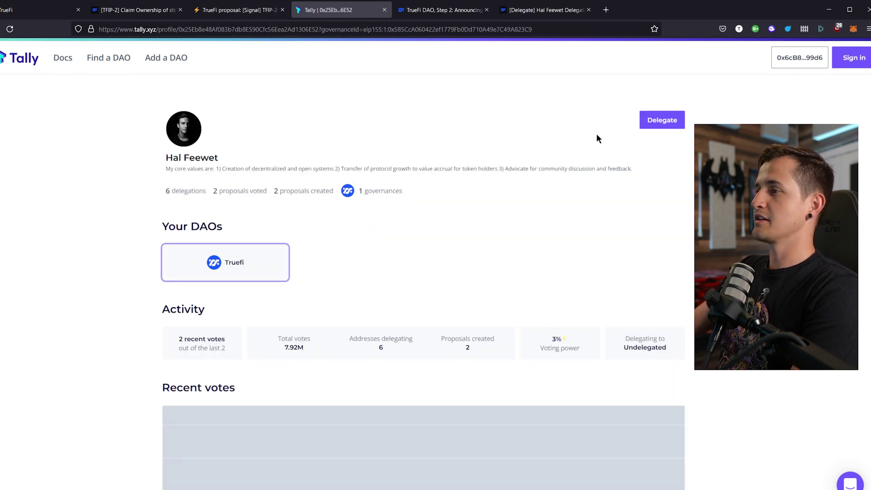
pyautogui.click(673, 126)
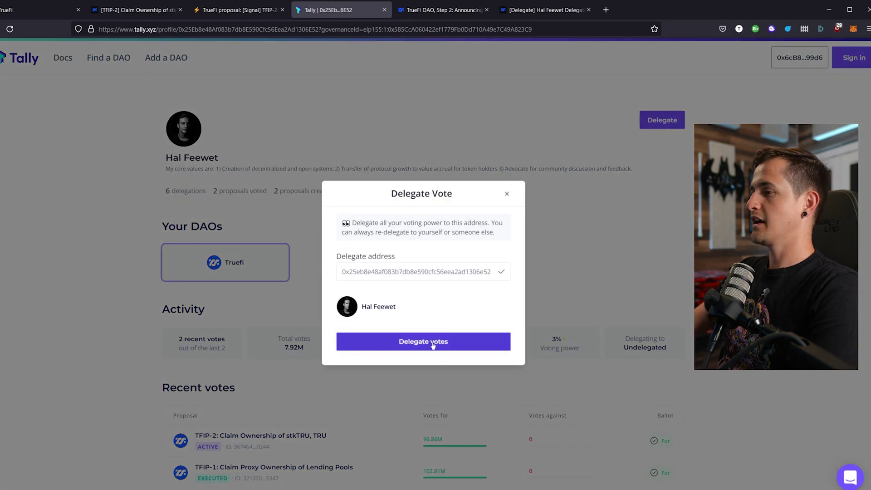
pyautogui.click(433, 344)
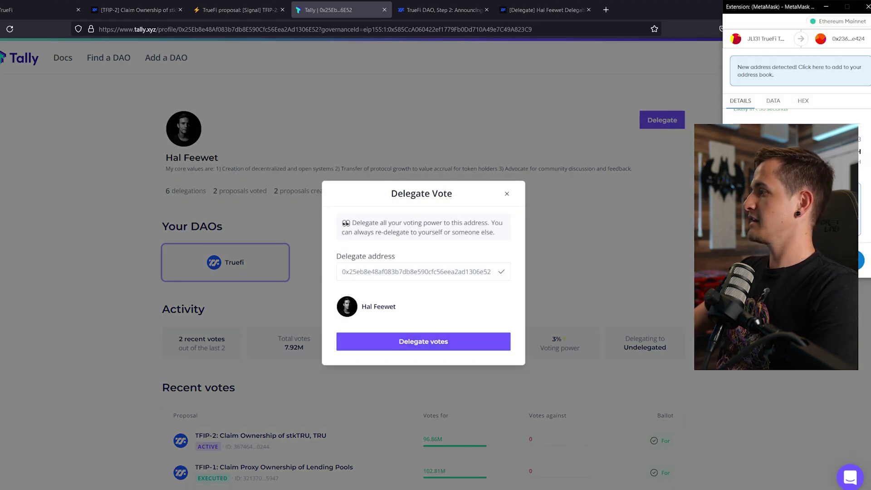
pyautogui.click(835, 261)
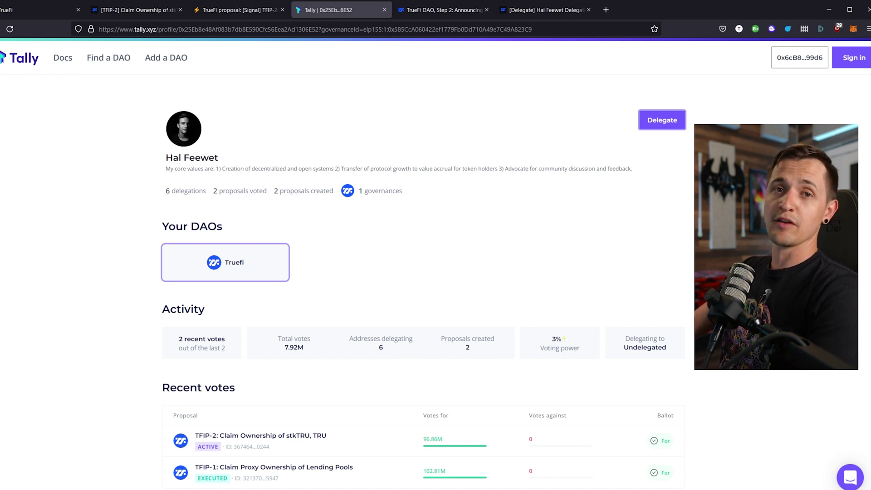
pyautogui.click(305, 10)
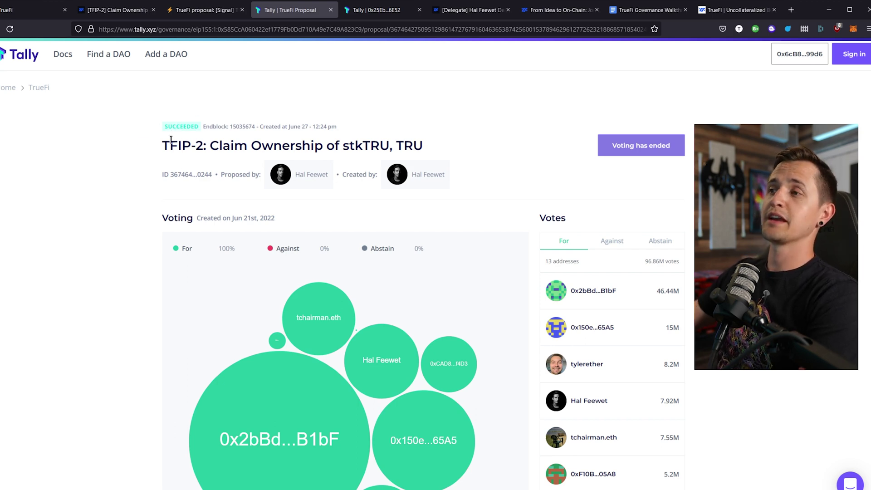
# Scroll through Tally's TFIP-2 proposal to confirm Succeeded status, 39% participation and 96.86M votes.
pyautogui.scroll(1, 109, 172)
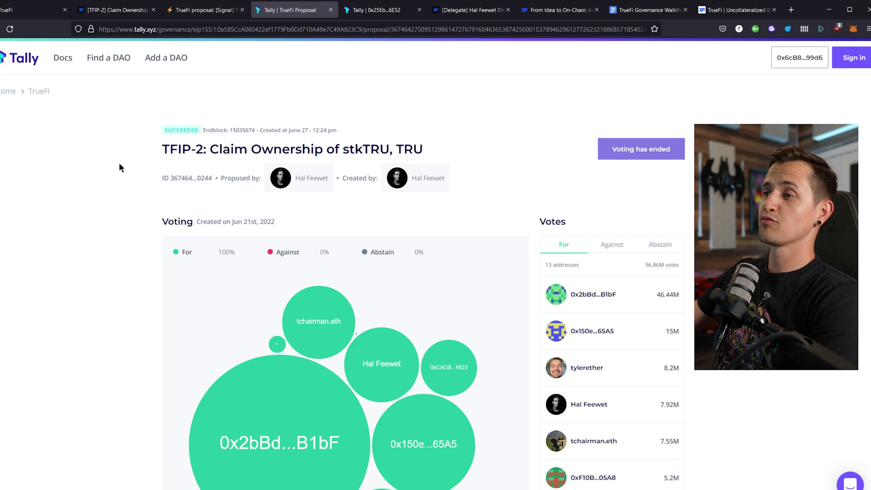
pyautogui.scroll(-4, 92, 202)
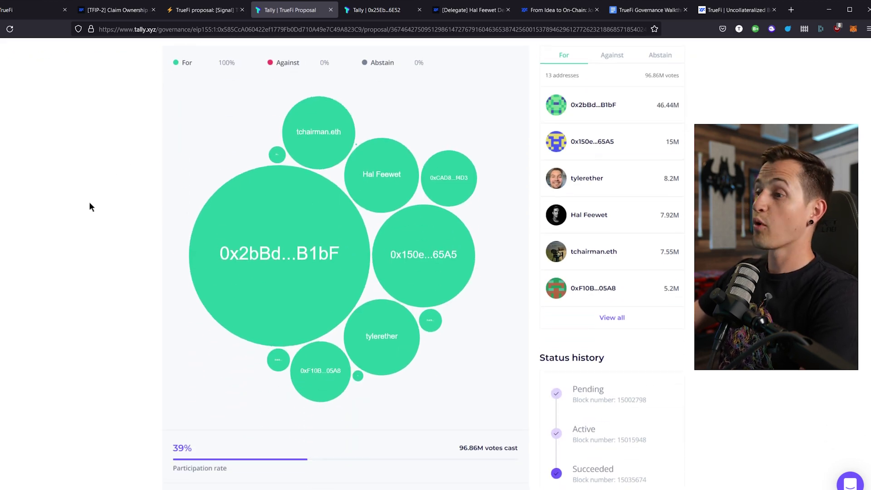
pyautogui.scroll(4, 92, 198)
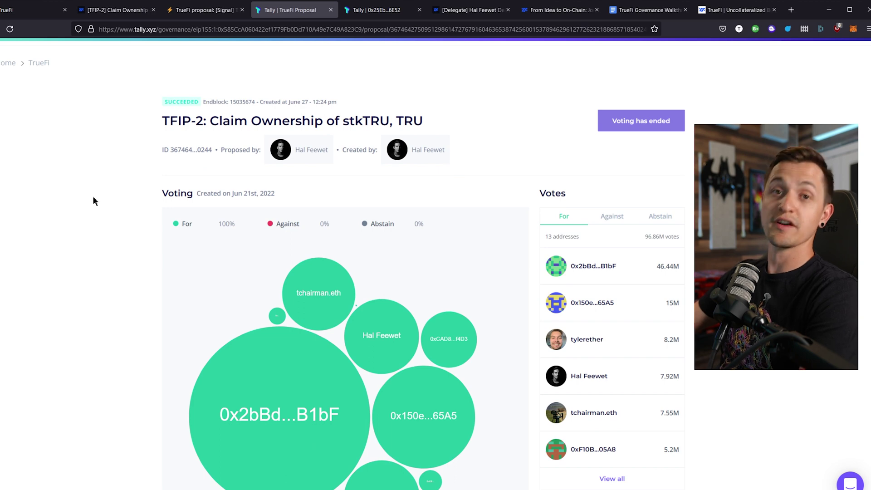